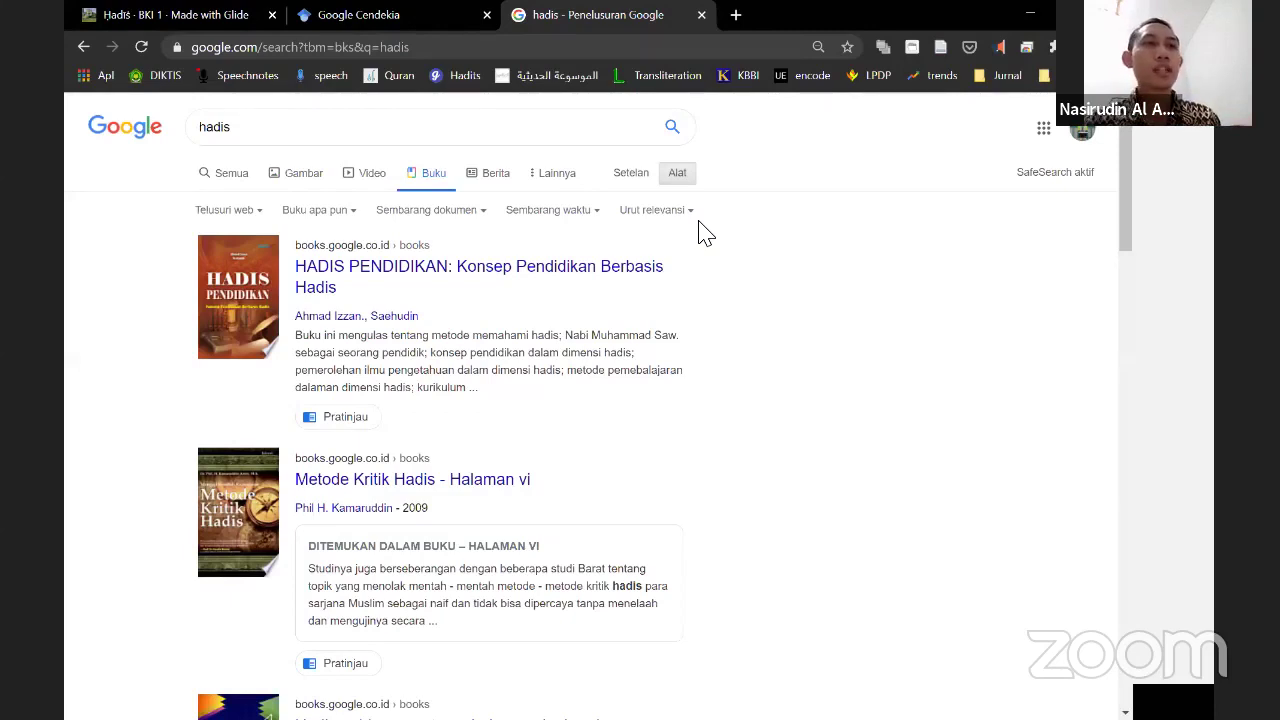
Open the book Metode Kritik Hadis from the results and read through its preview to the opening paragraph on page 1
middle_click(495, 483)
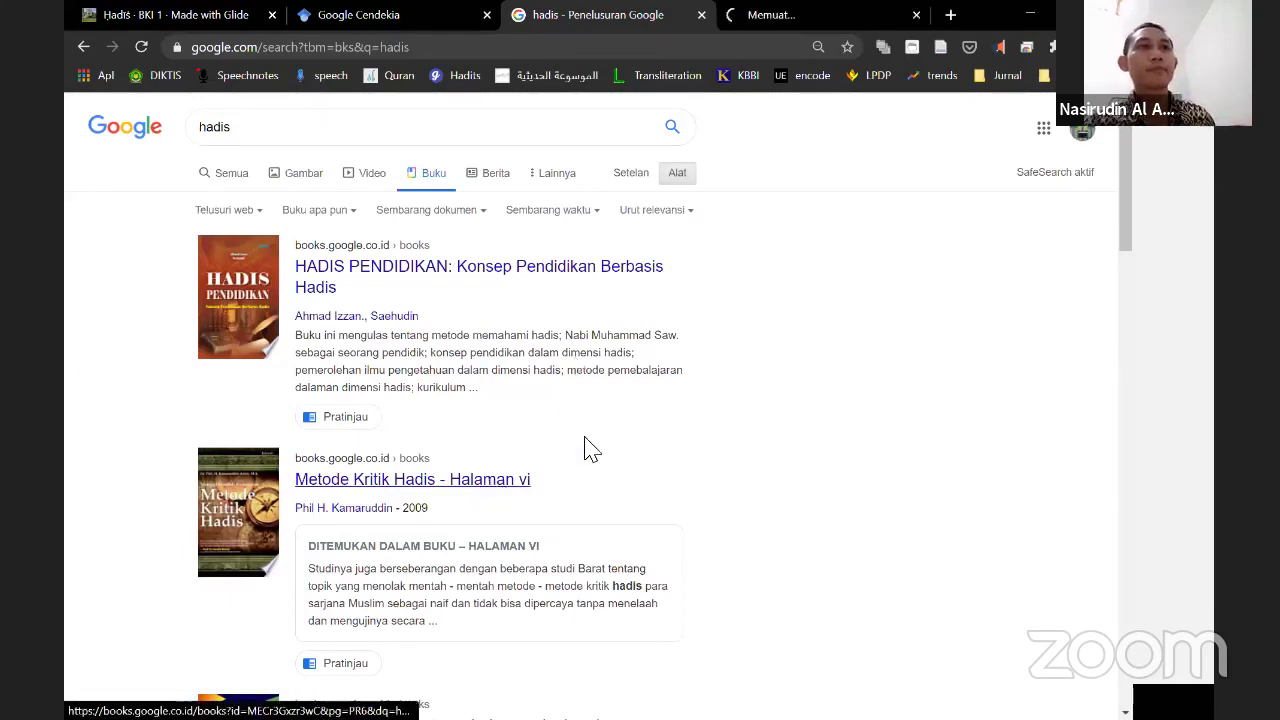
key("ctrl+Tab")
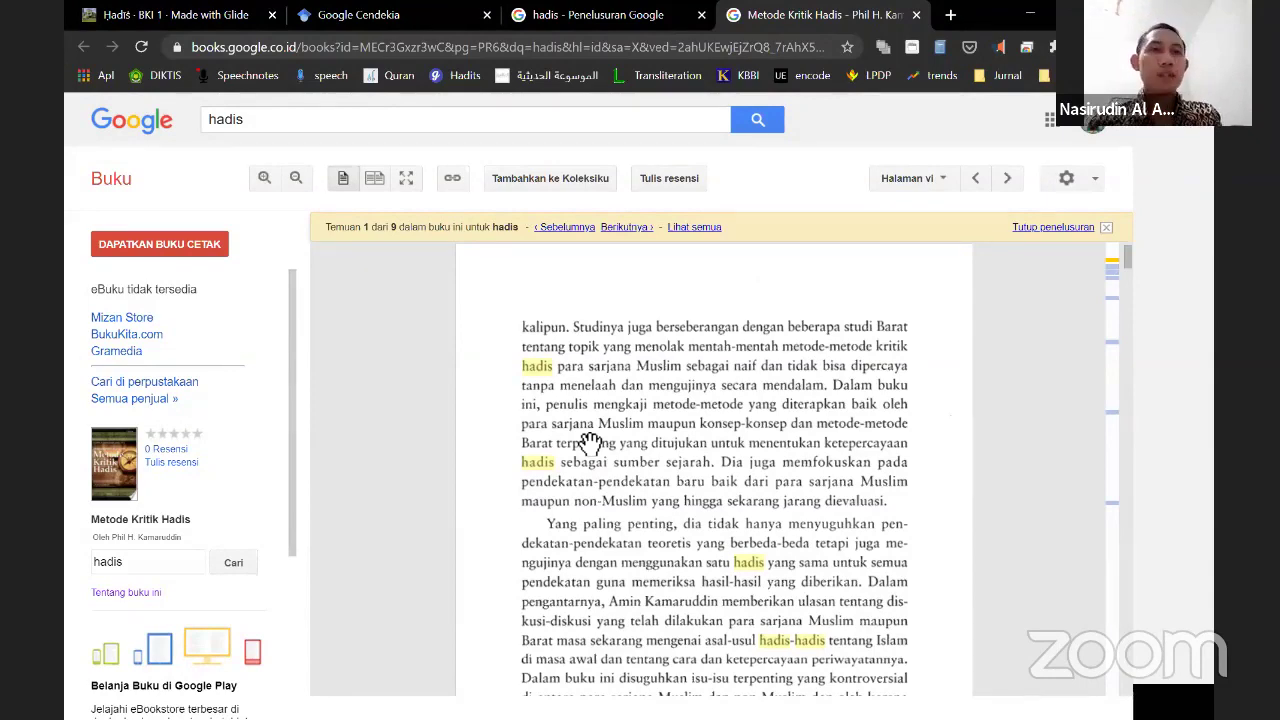
scroll(590, 443, "down", 1)
scroll(590, 443, "down", 1)
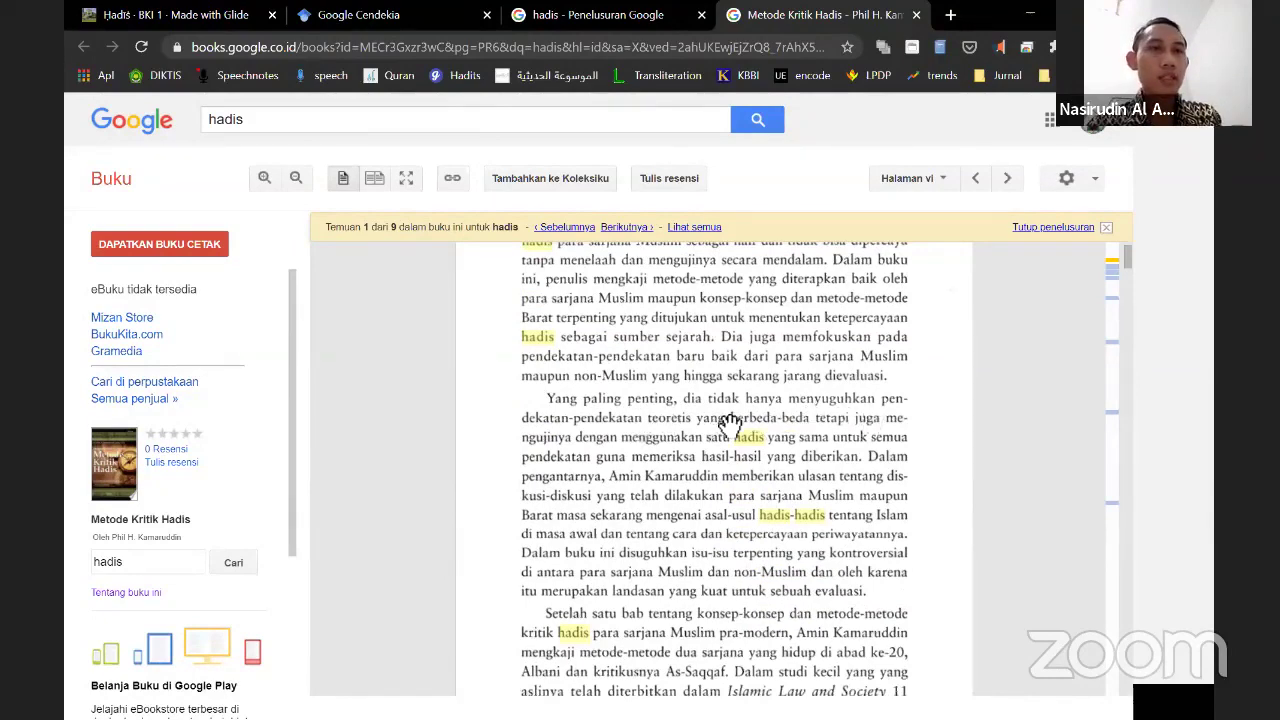
scroll(730, 422, "down", 1)
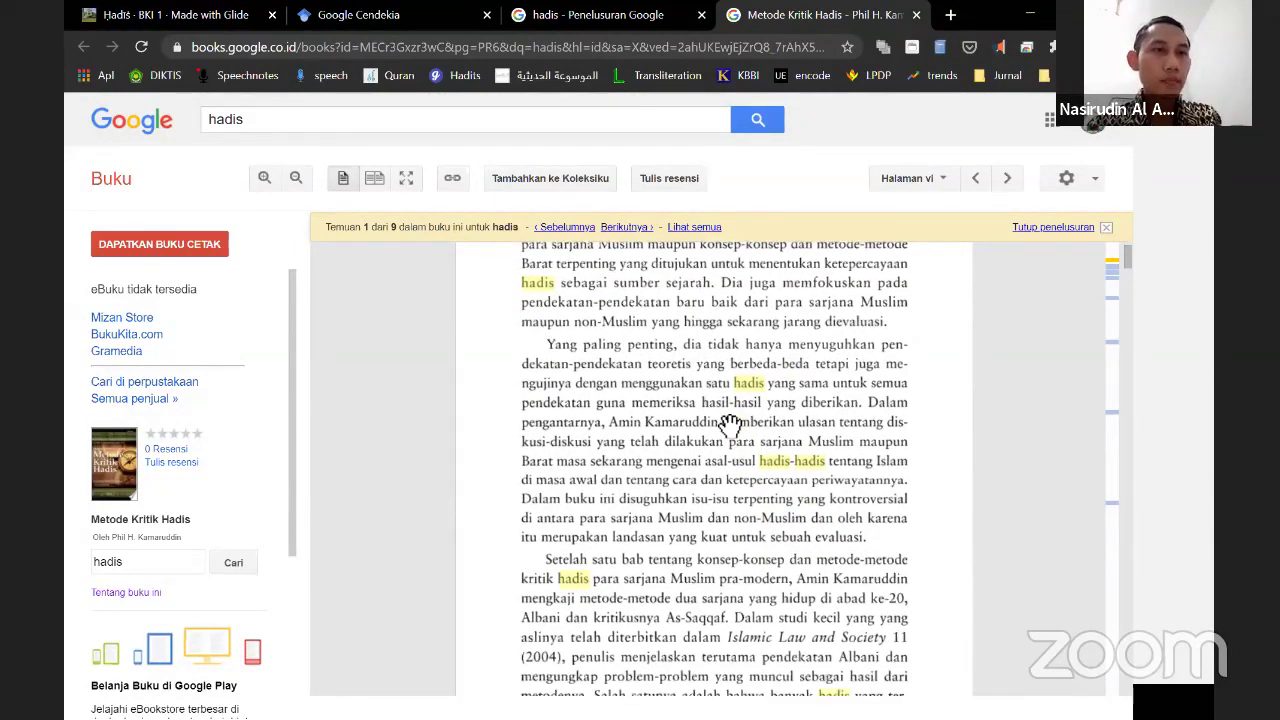
scroll(730, 422, "down", 1)
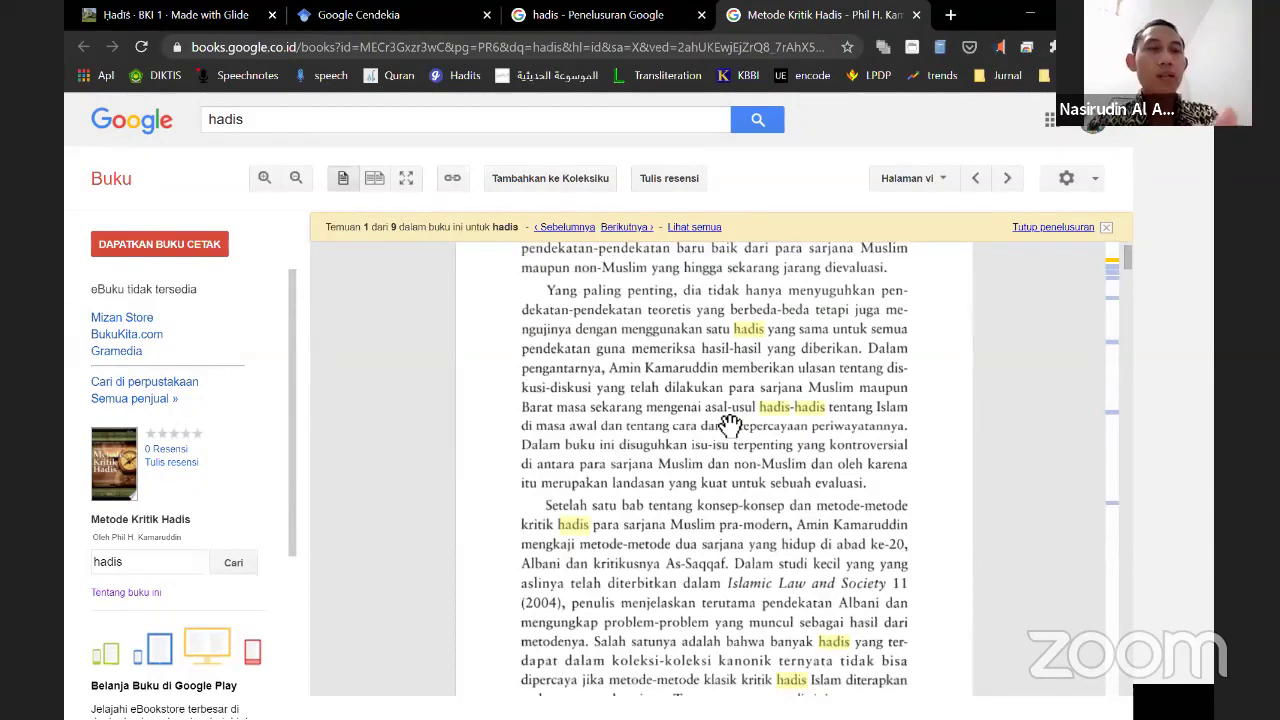
scroll(730, 424, "down", 2)
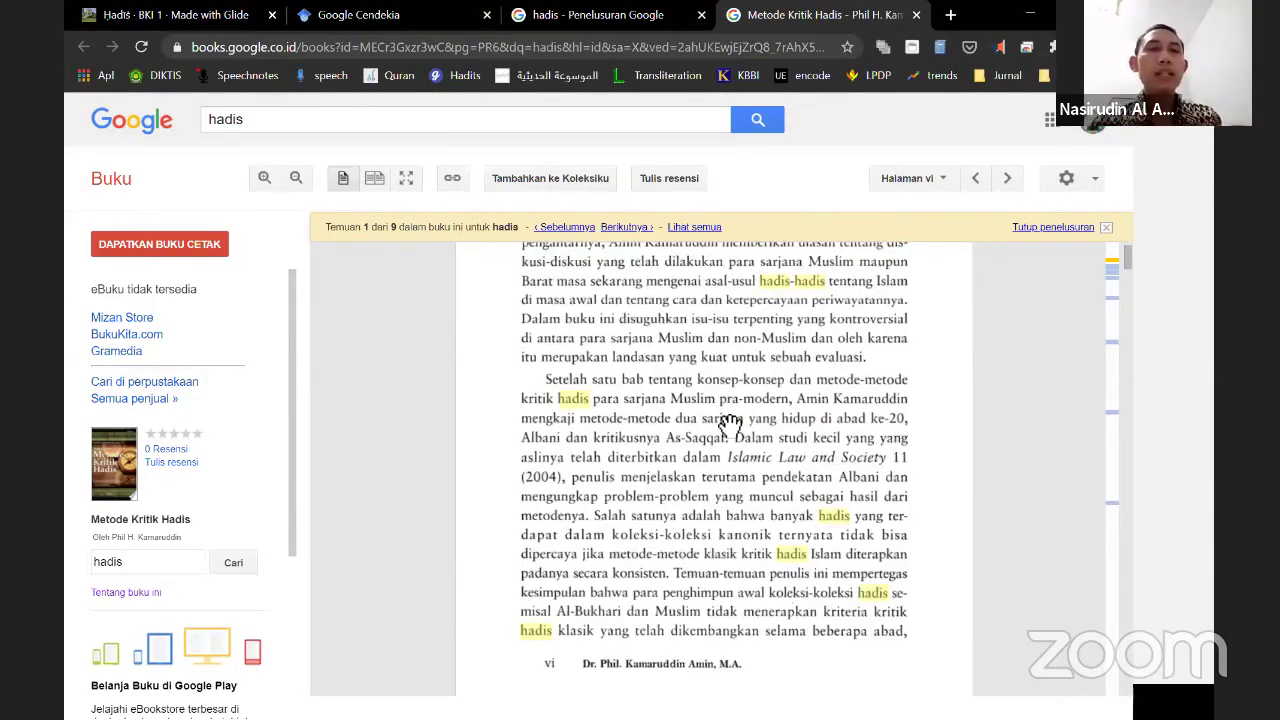
scroll(730, 422, "down", 3)
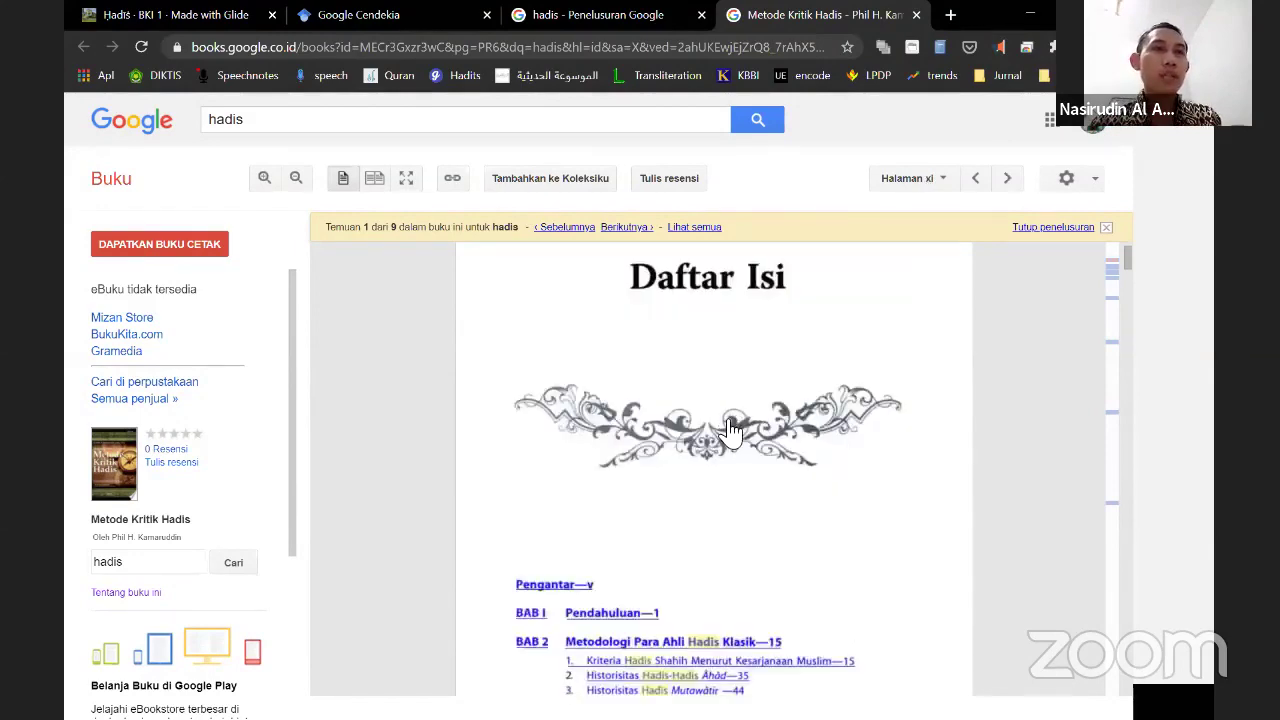
scroll(730, 424, "down", 10)
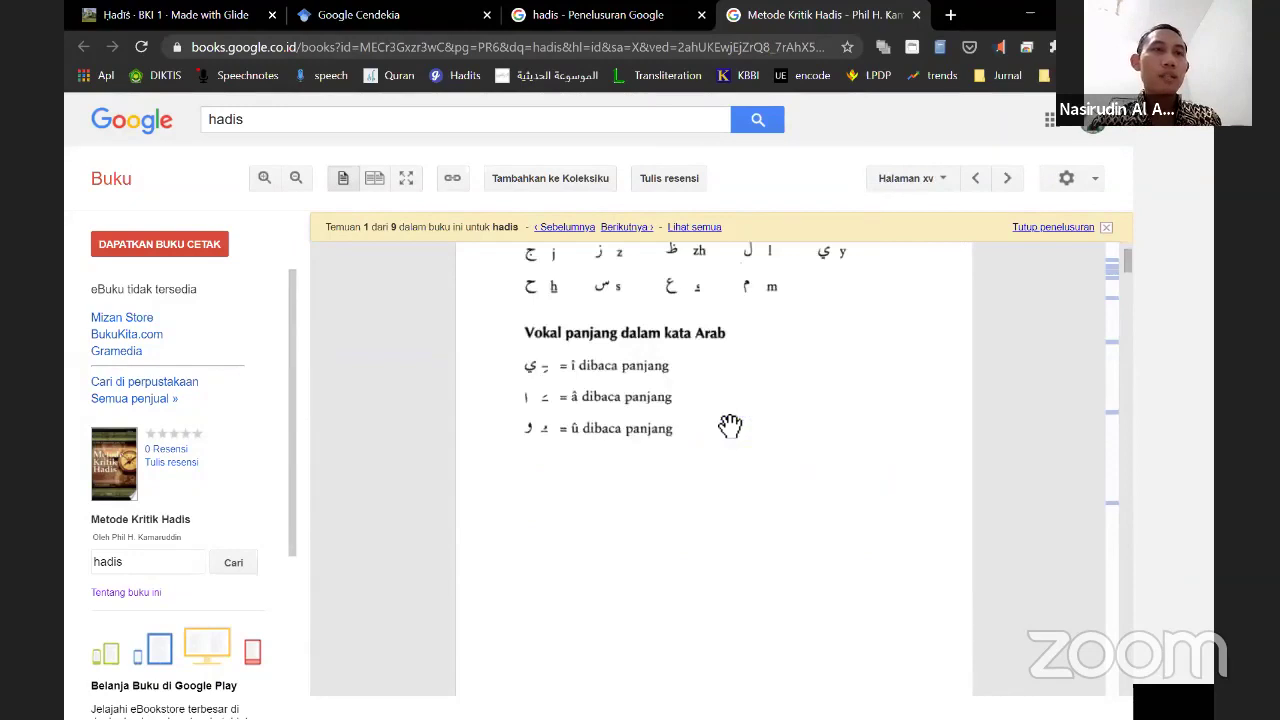
scroll(730, 426, "down", 5)
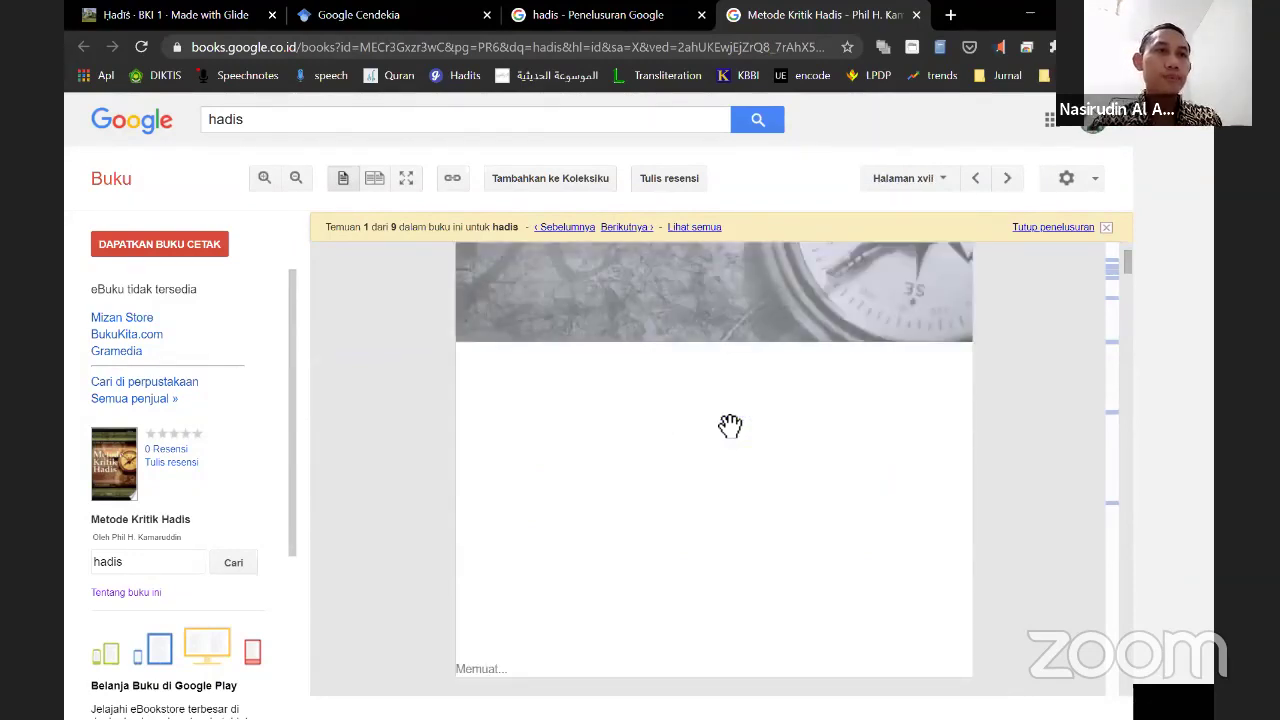
scroll(730, 425, "down", 3)
scroll(730, 426, "down", 1)
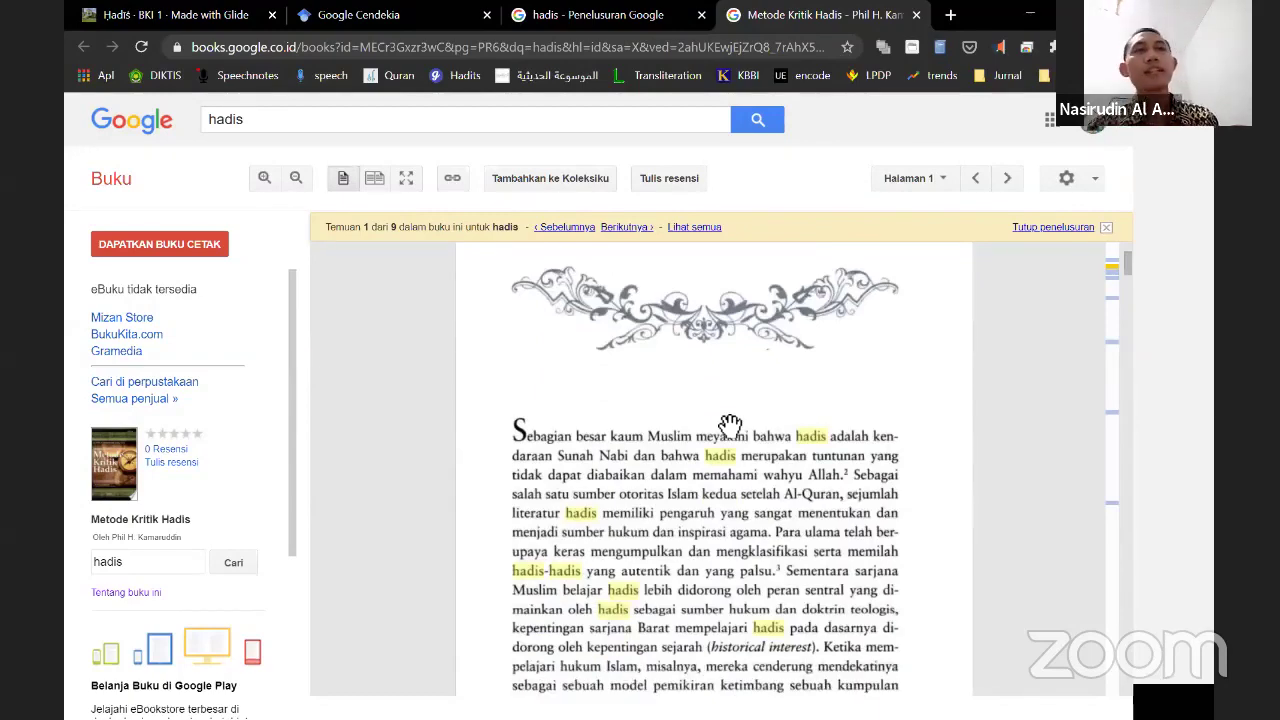
scroll(730, 425, "down", 3)
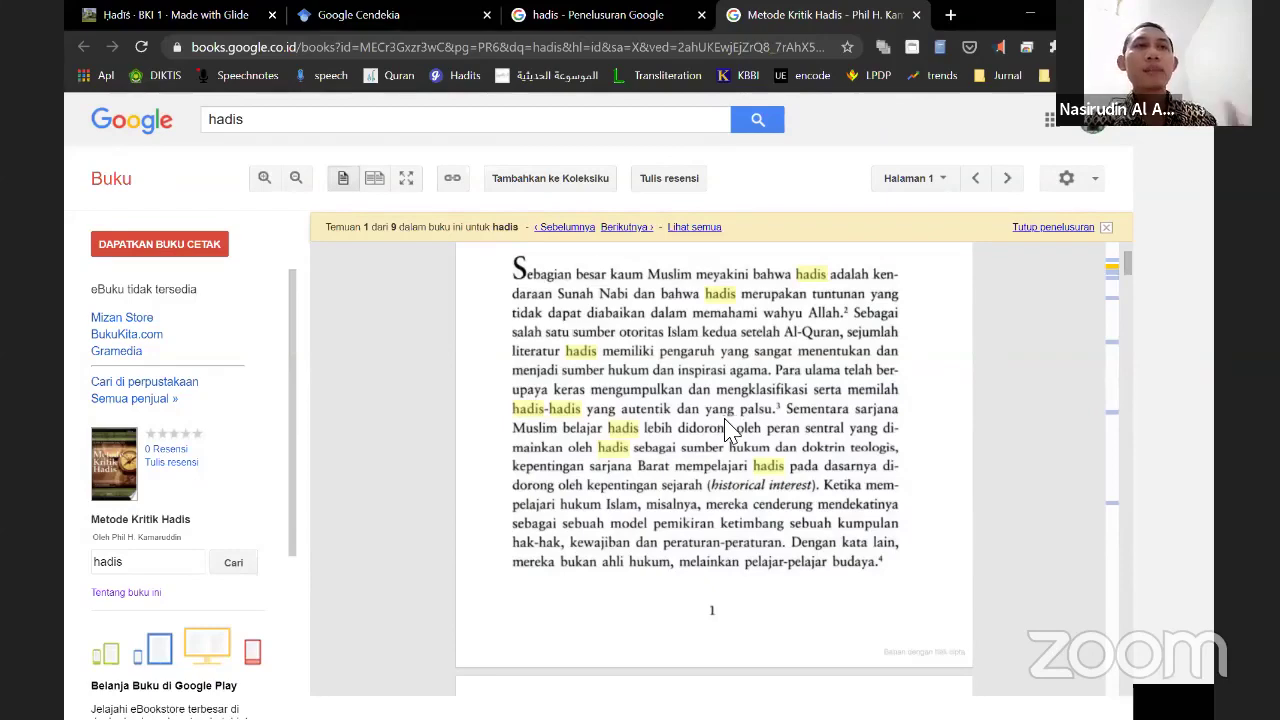
Switch to the Word document and append the sentence "Hadis merupakan sarana untuk memahami wakyu Allah ﷻ." to the paragraph
key("alt+Tab")
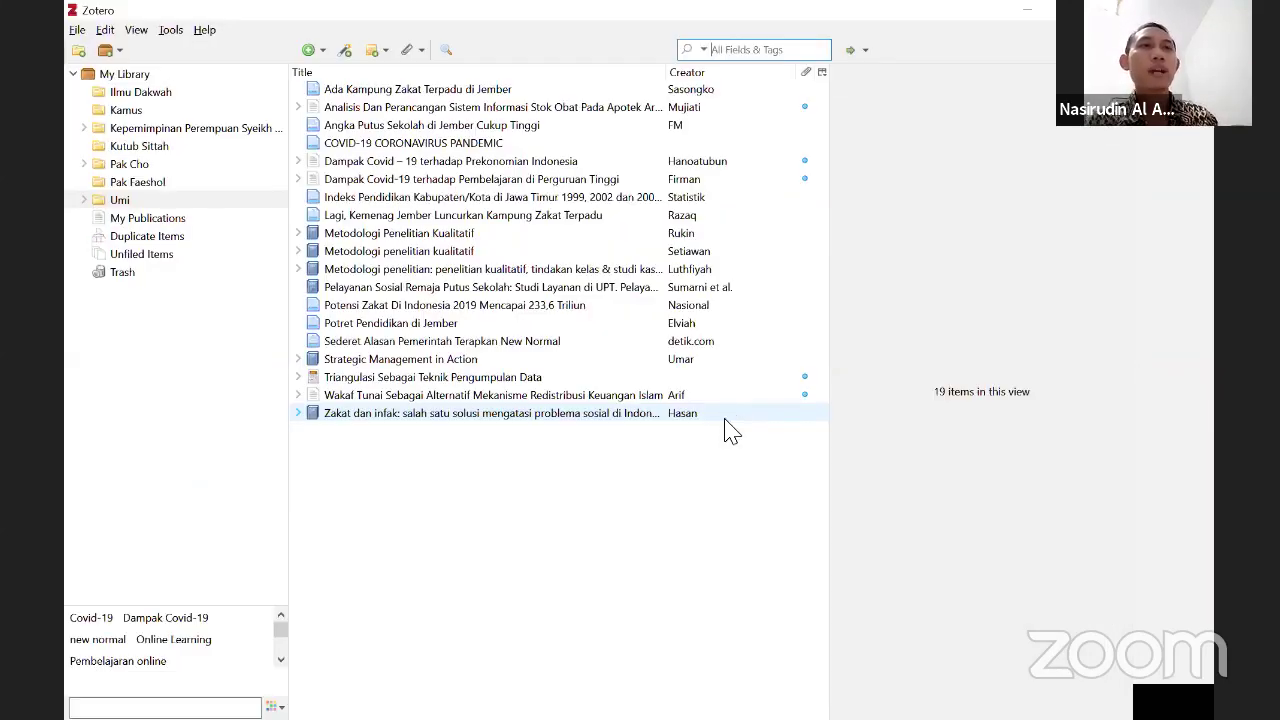
key("alt+Tab")
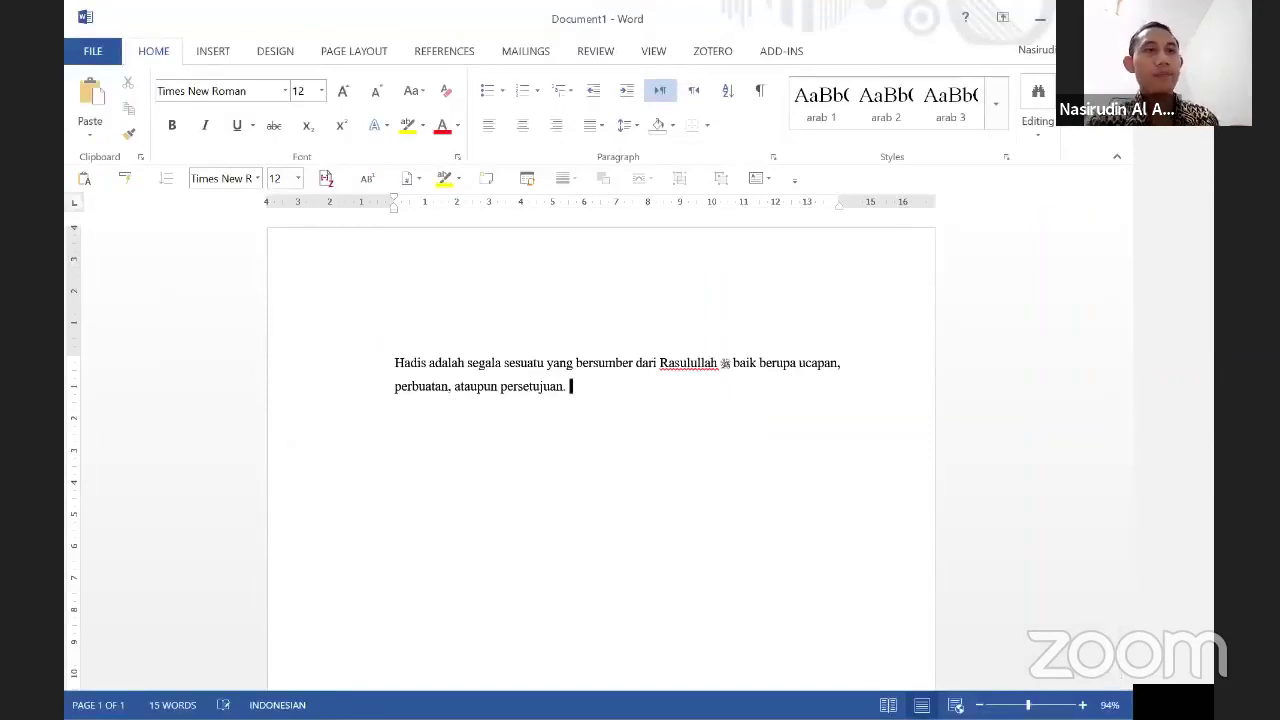
type("Hadis merupak")
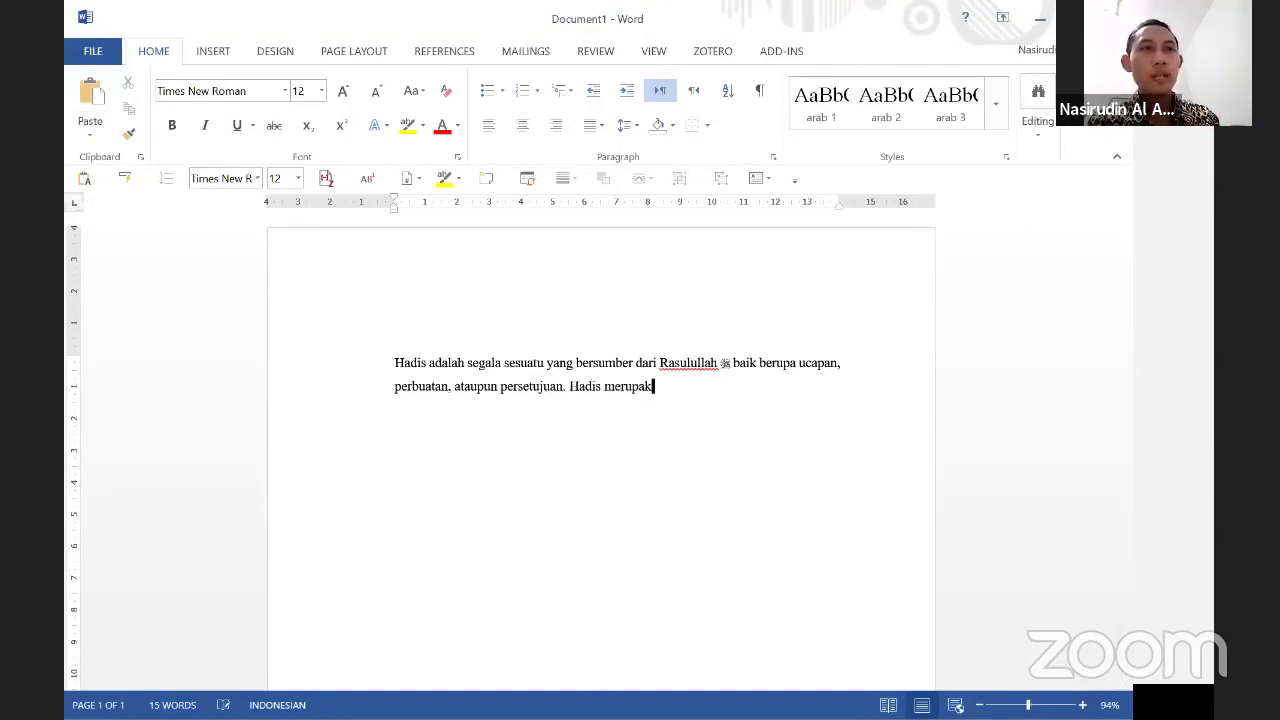
type("an sarana")
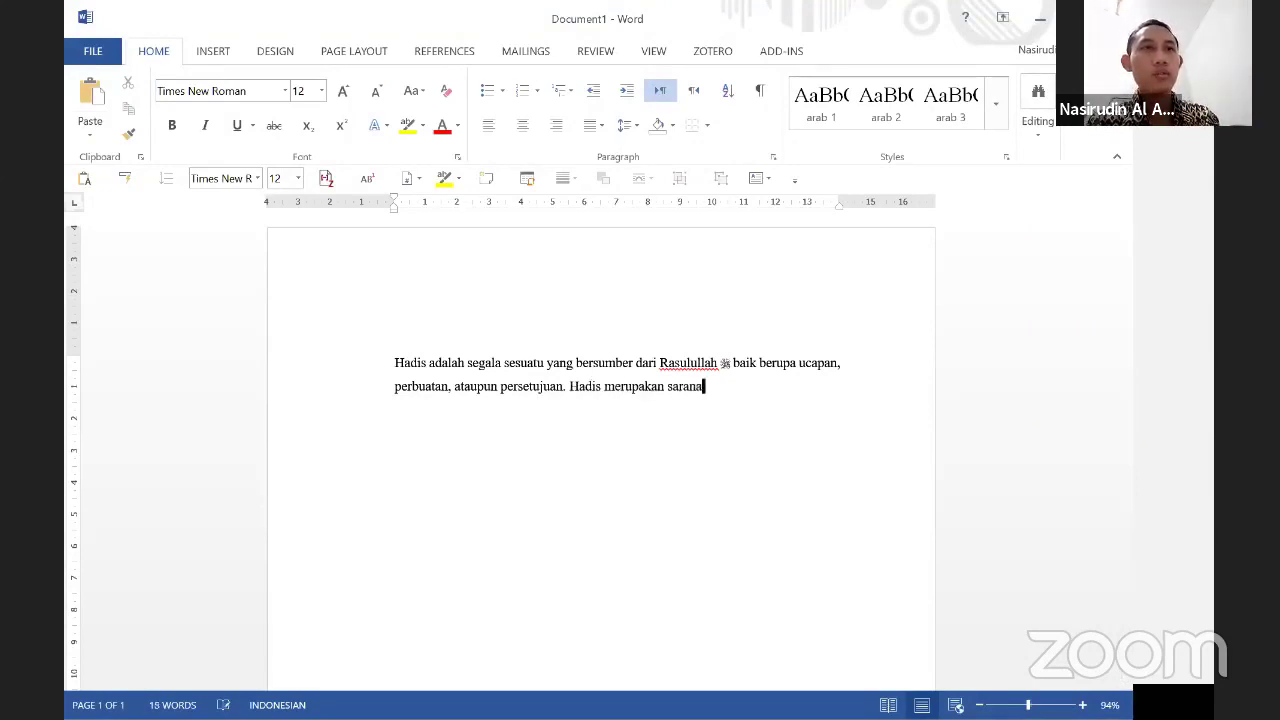
type(" untuk memah")
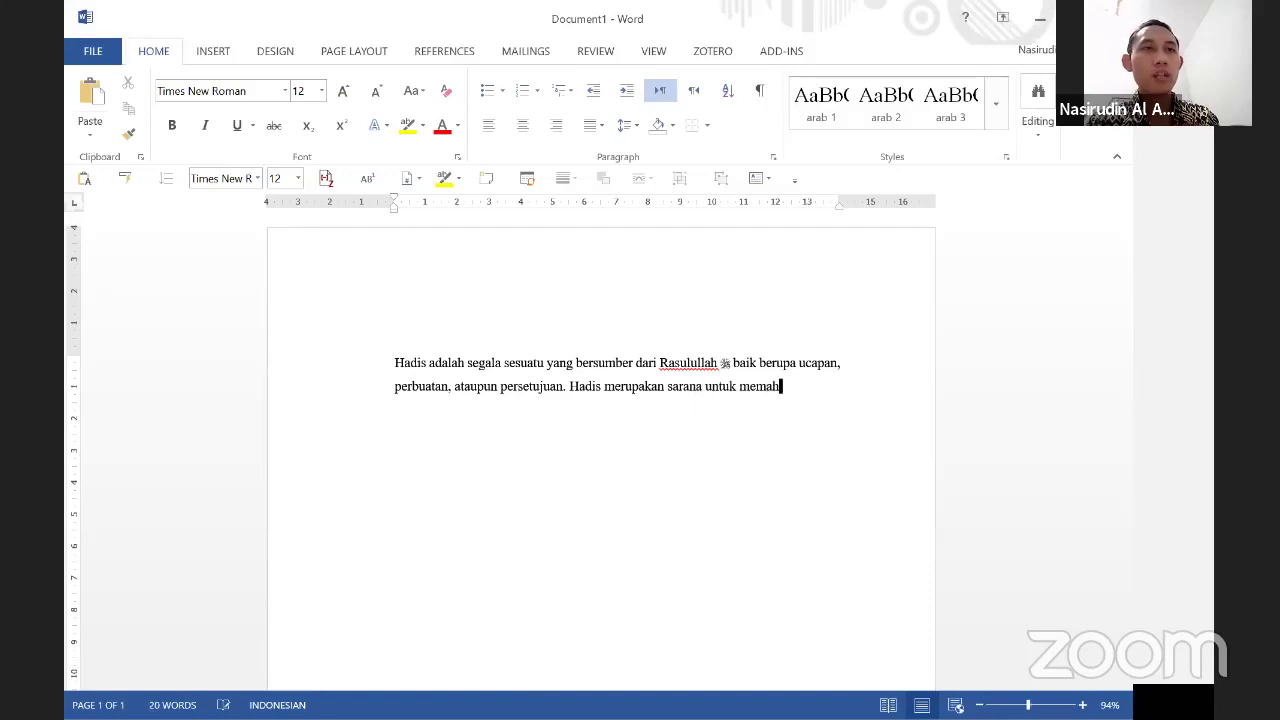
type("ami waky")
key("BackSpace")
type("yu al")
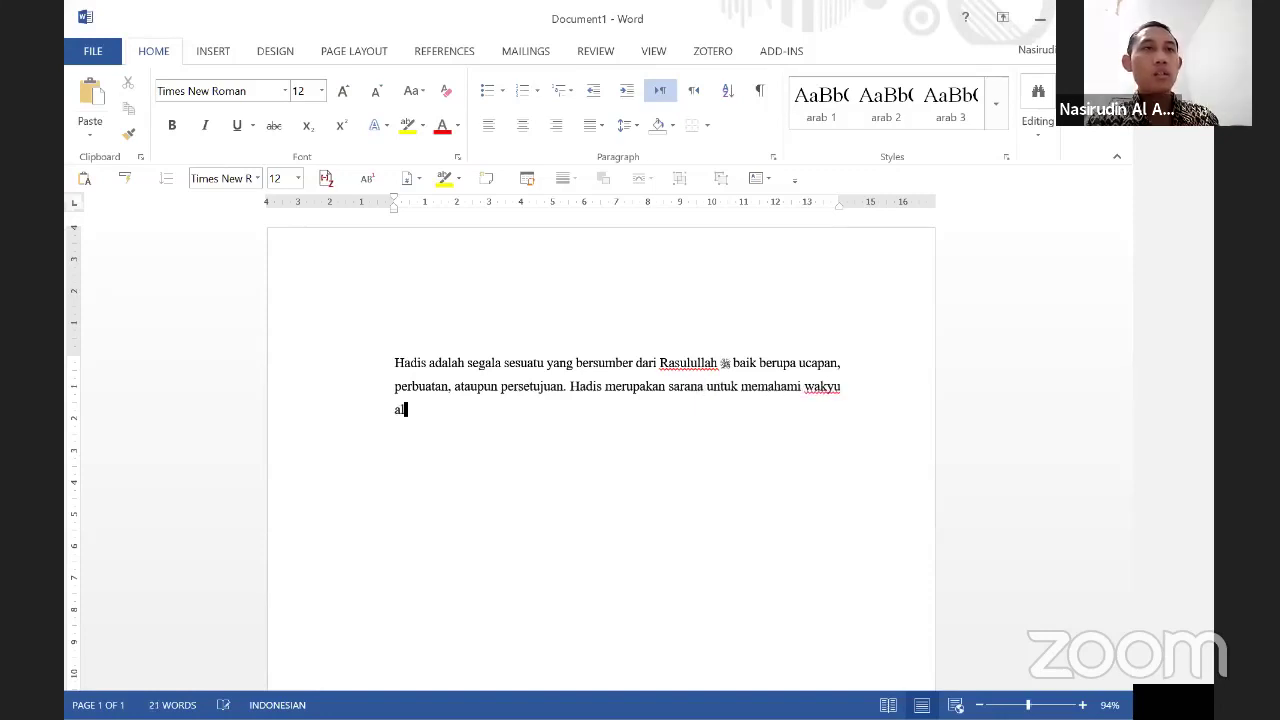
type("lah ﷻ.")
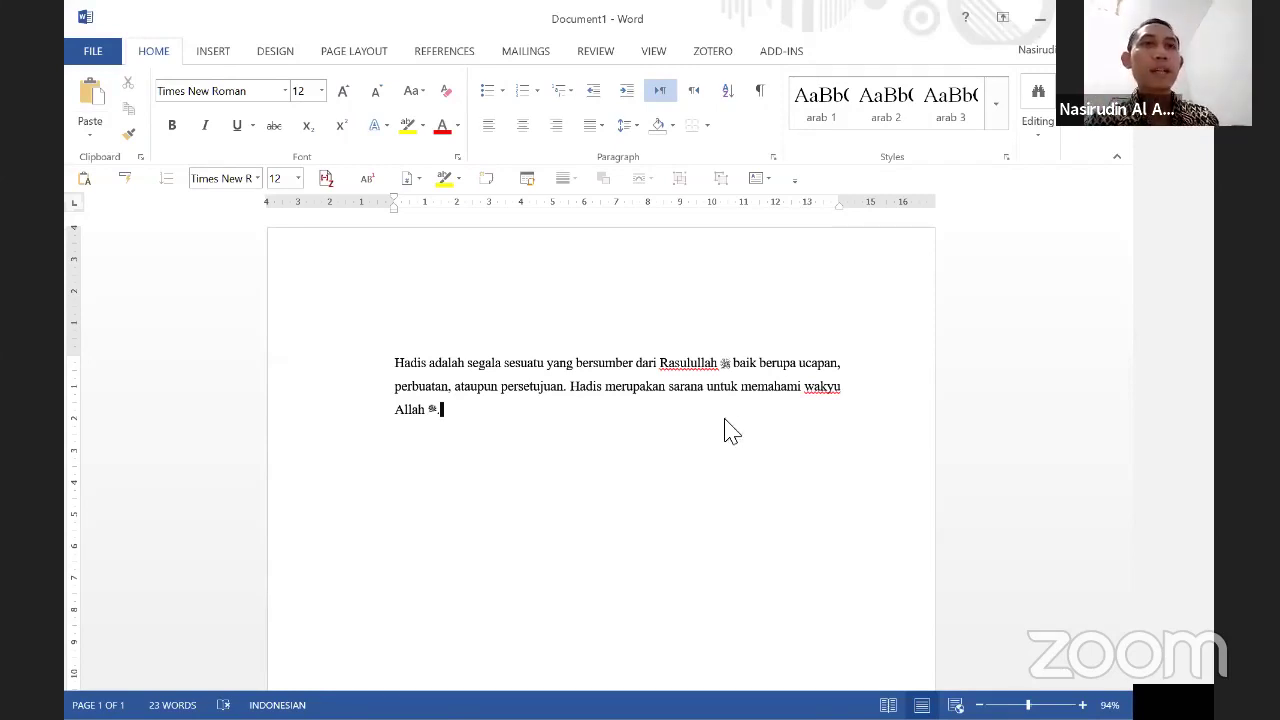
Return to the browser and open the book's "Tentang buku ini" page at its bibliographic information
key("alt+Tab")
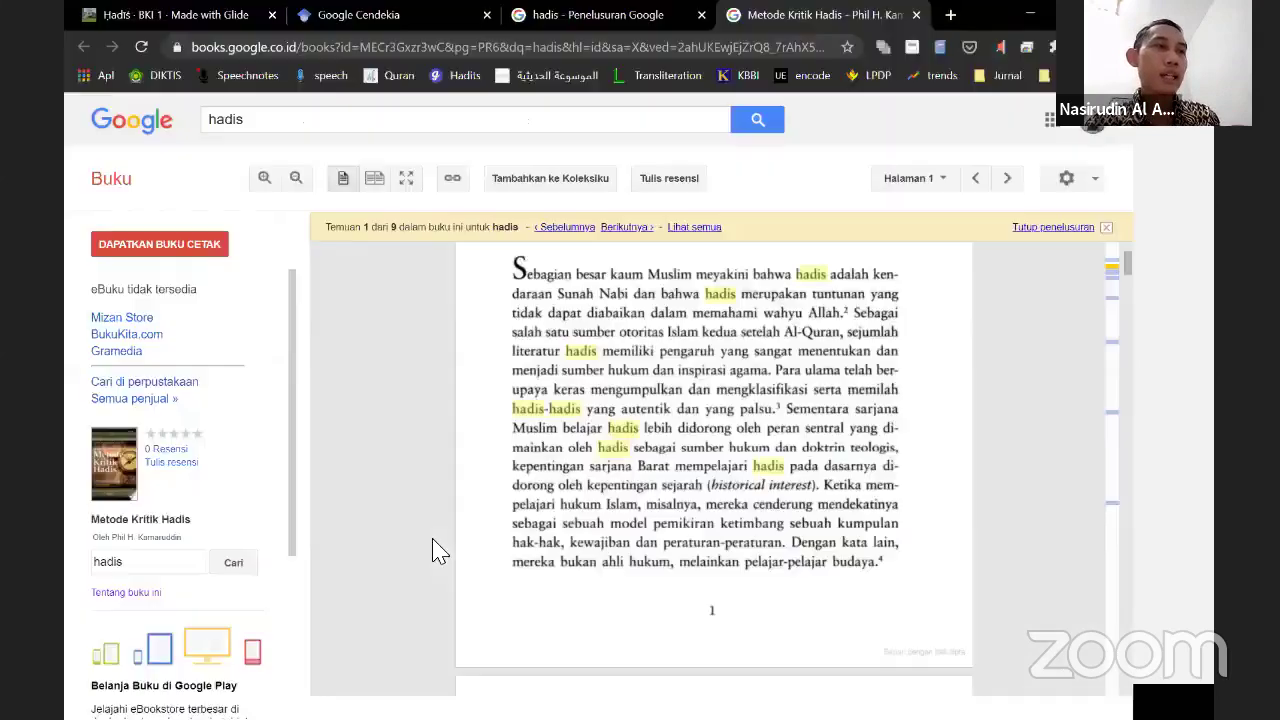
middle_click(152, 604)
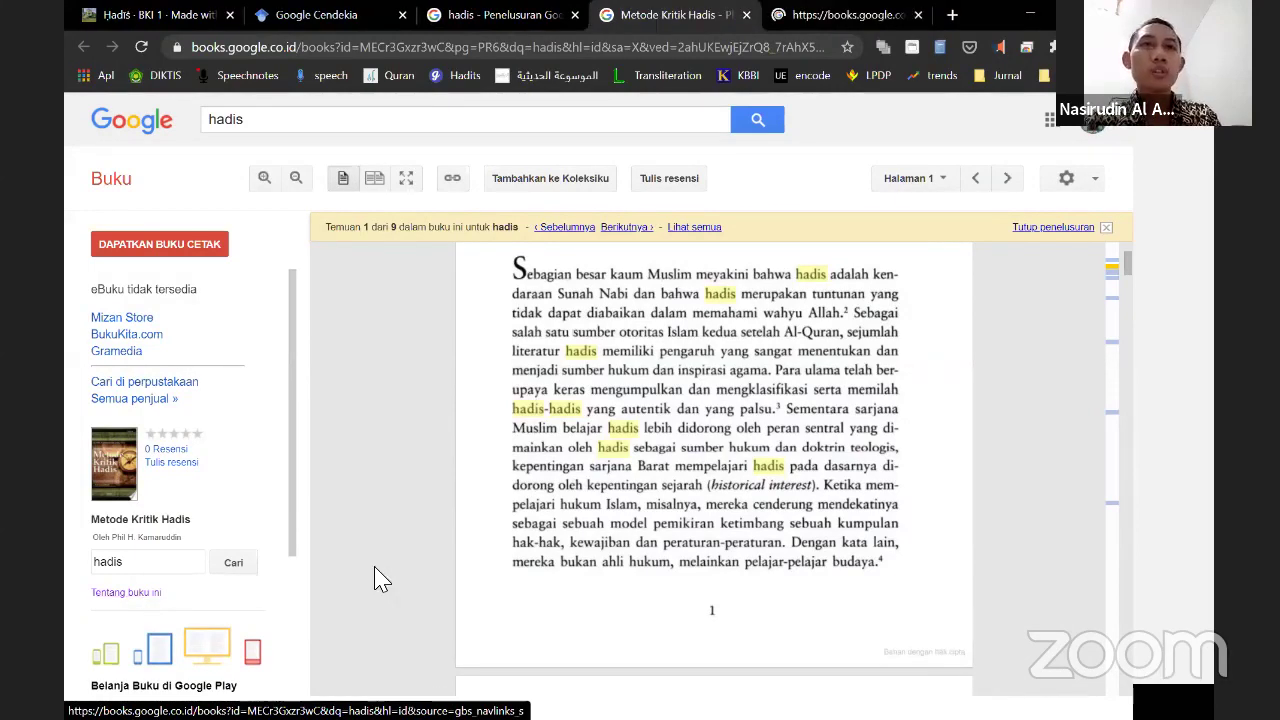
key("ctrl+Tab")
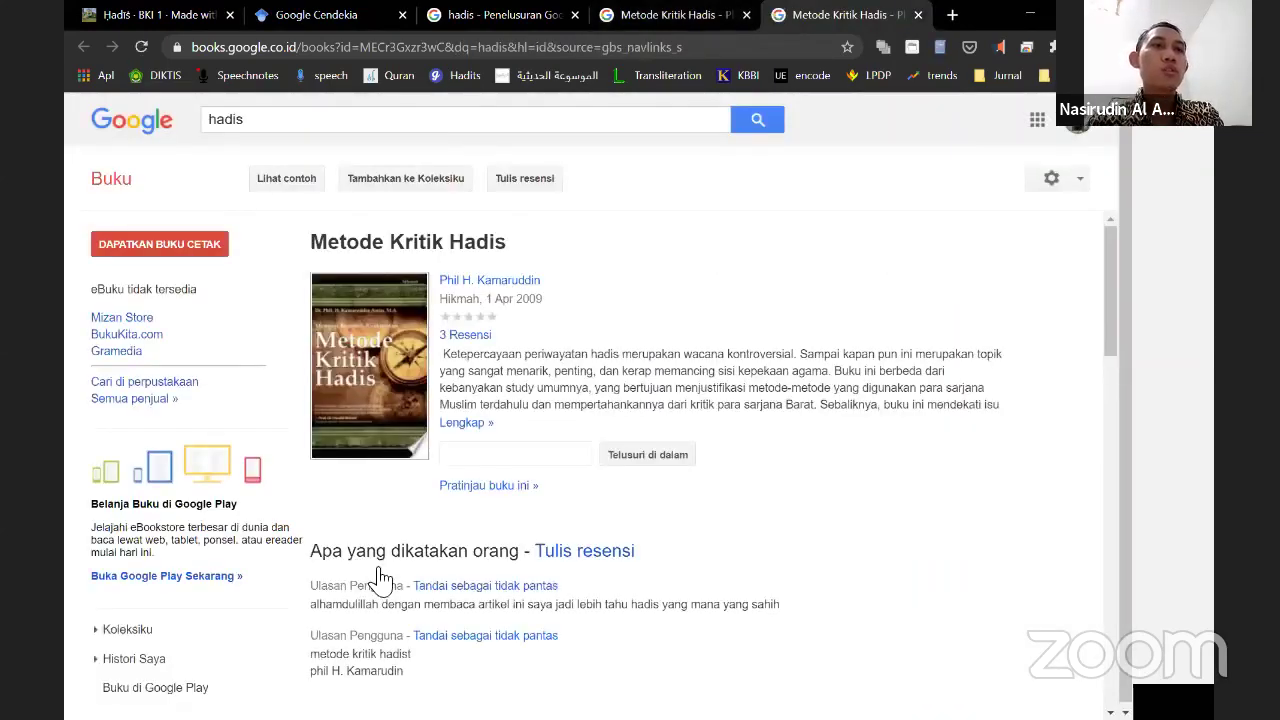
scroll(395, 578, "down", 3)
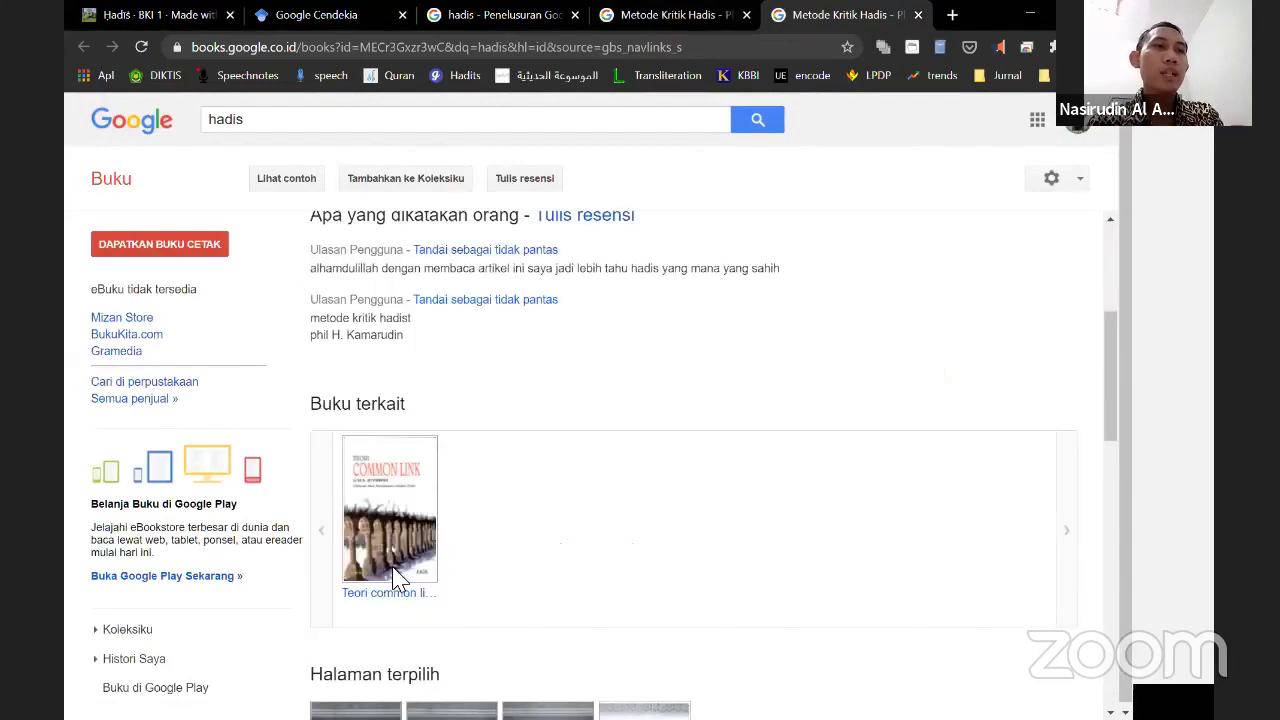
scroll(426, 569, "down", 4)
scroll(469, 569, "down", 4)
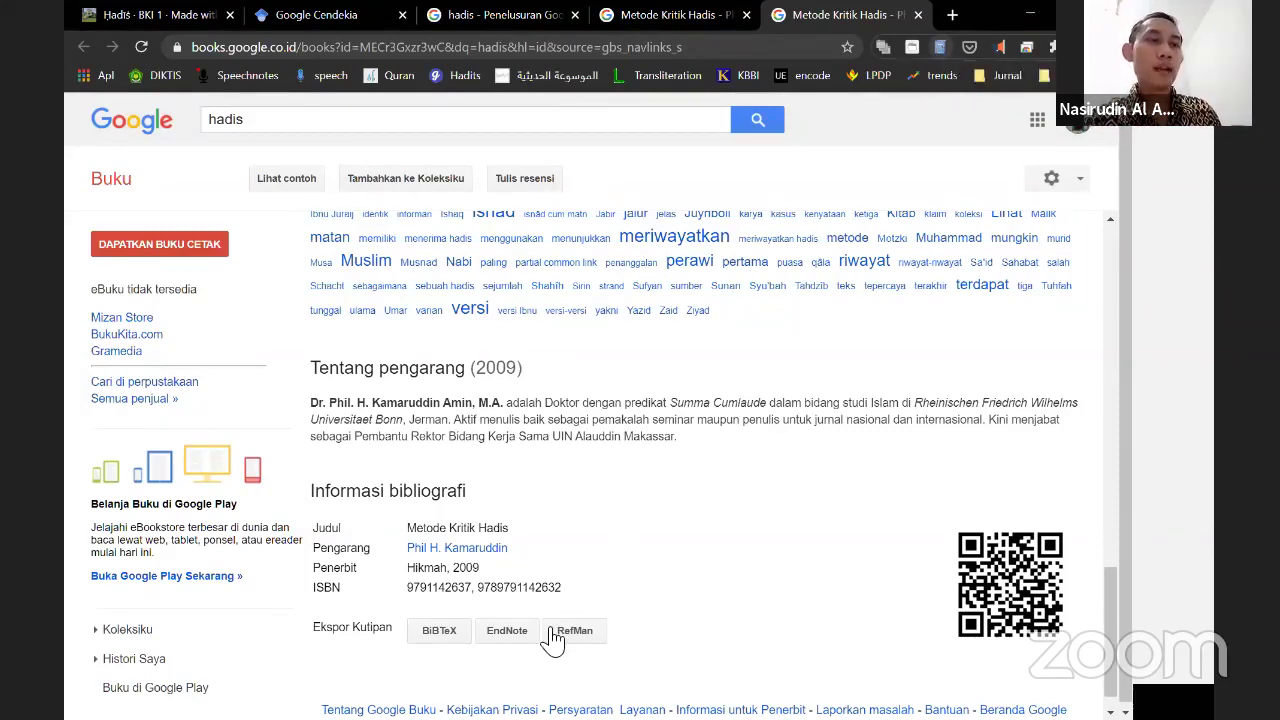
Open the Tutorial Footnote Zotero entry in the archive of the Ḥadīṡ Glide app
key("ctrl+1")
key("alt+Left")
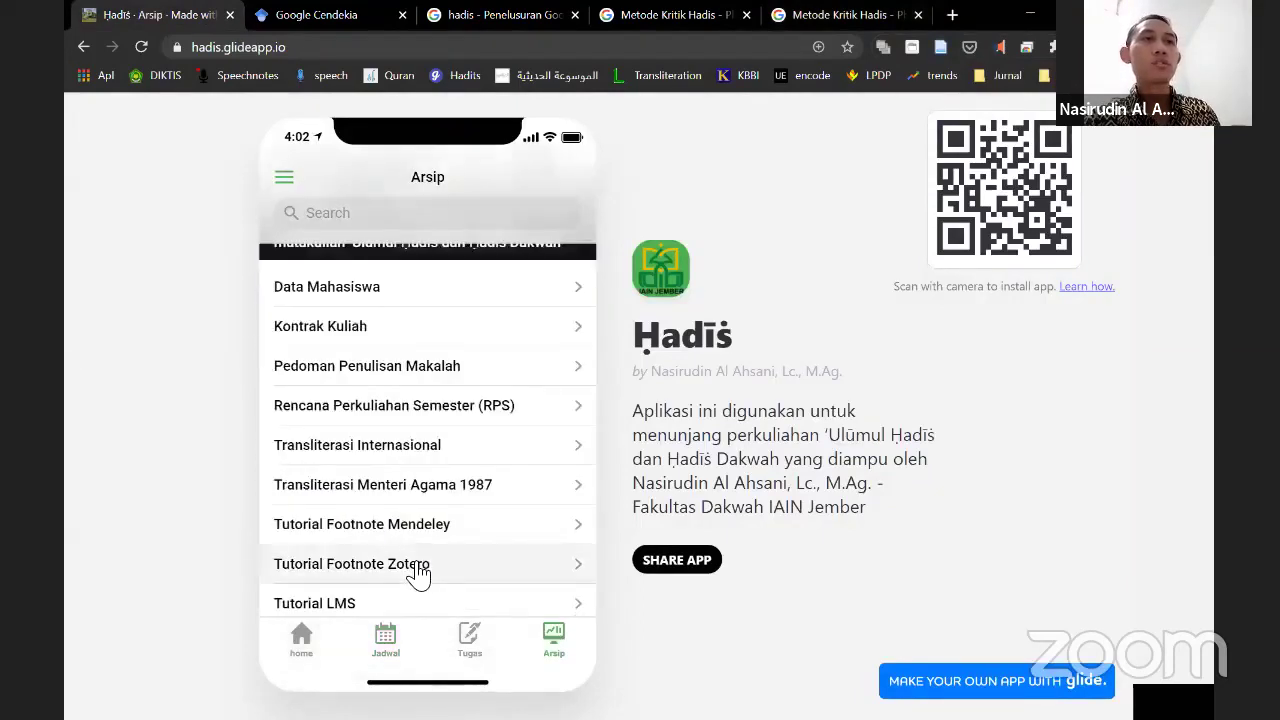
left_click(418, 566)
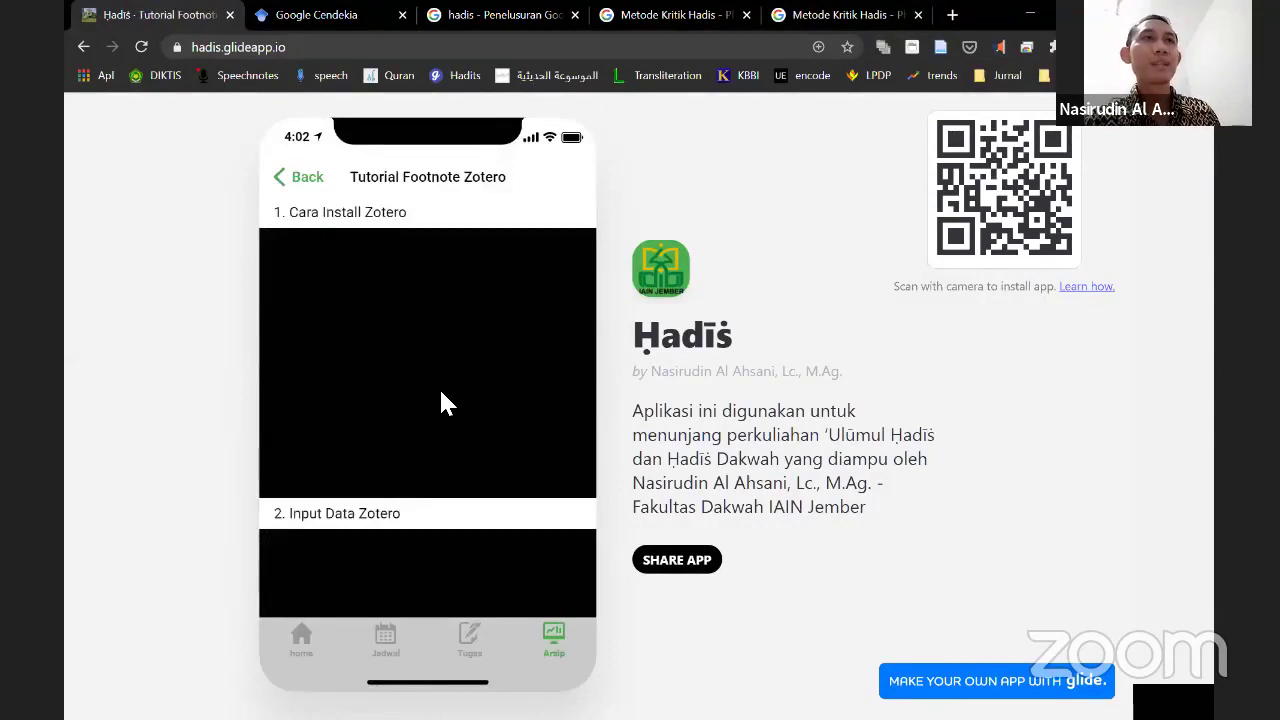
Return to the Metode Kritik Hadis page and save the book to Zotero in the collection listed just below Proposal Kuantitatif
key("ctrl+5")
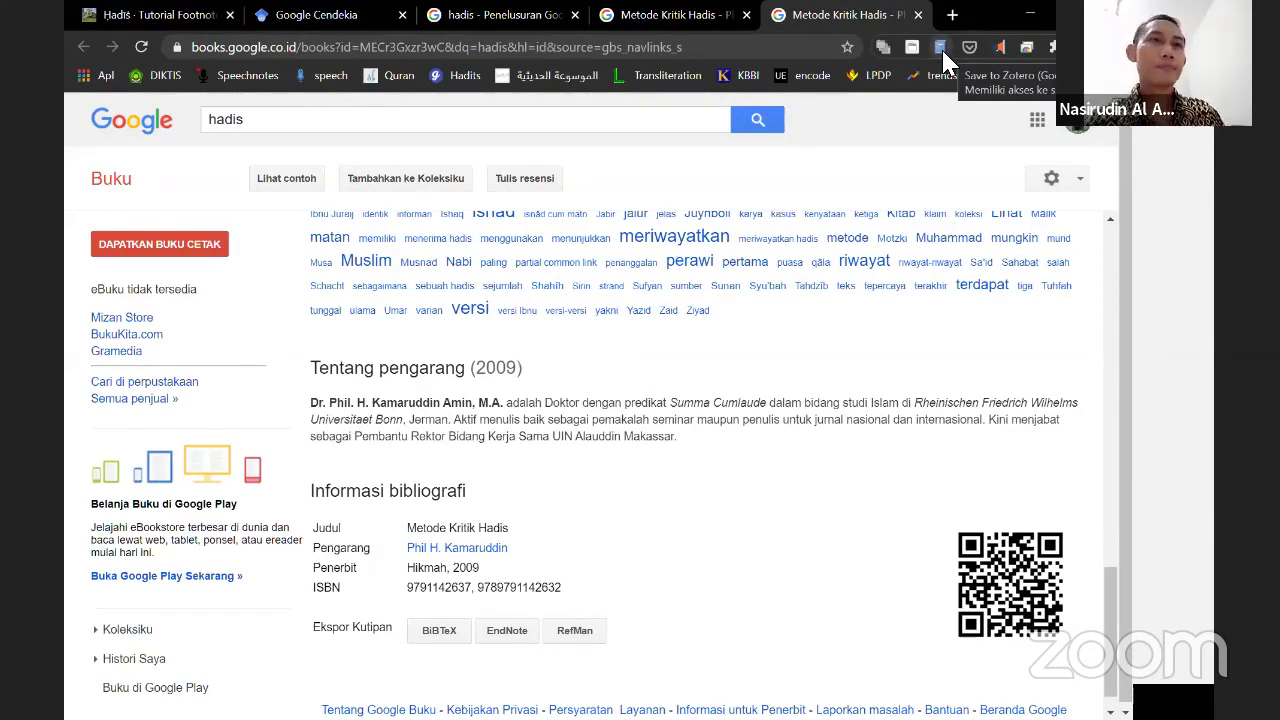
left_click(941, 47)
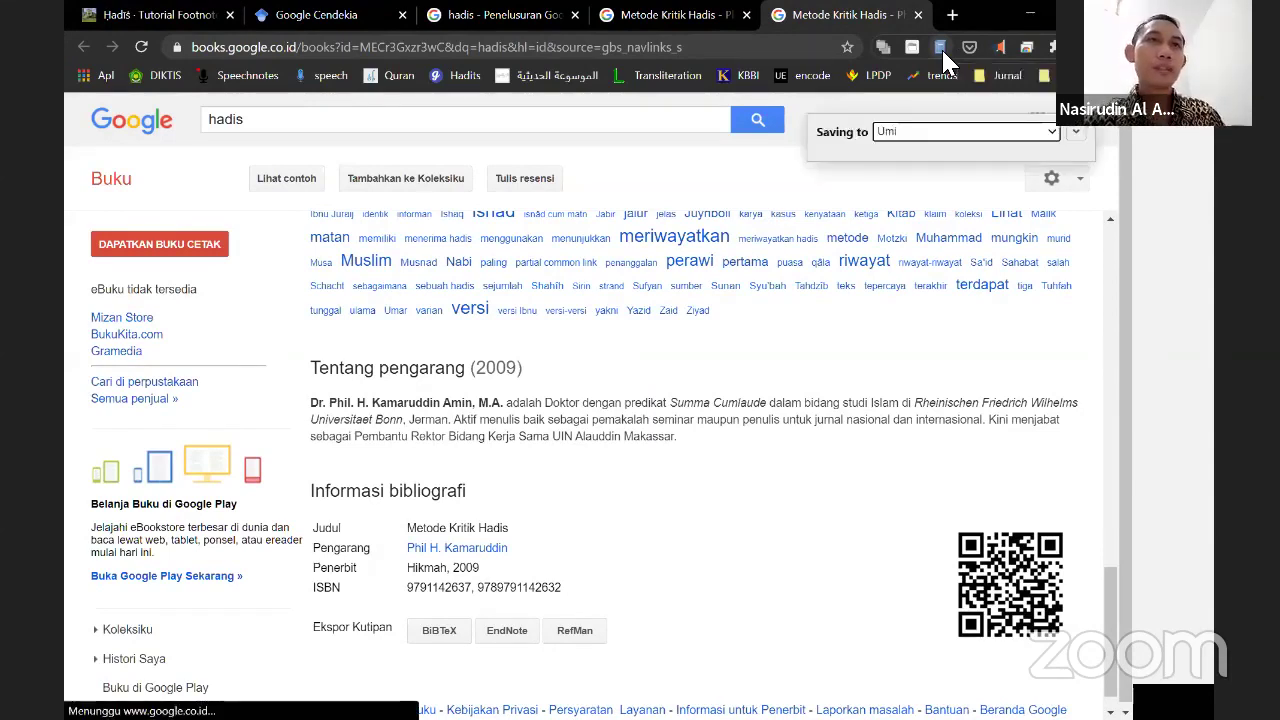
left_click(930, 133)
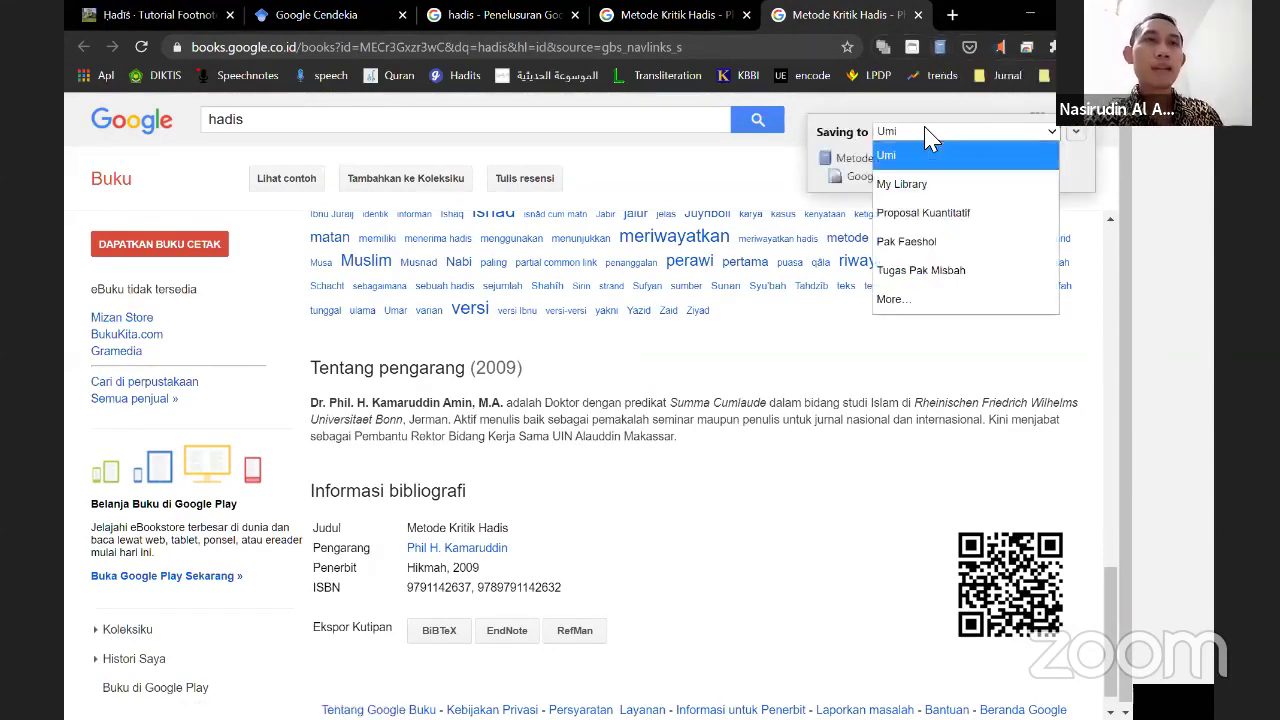
left_click(930, 244)
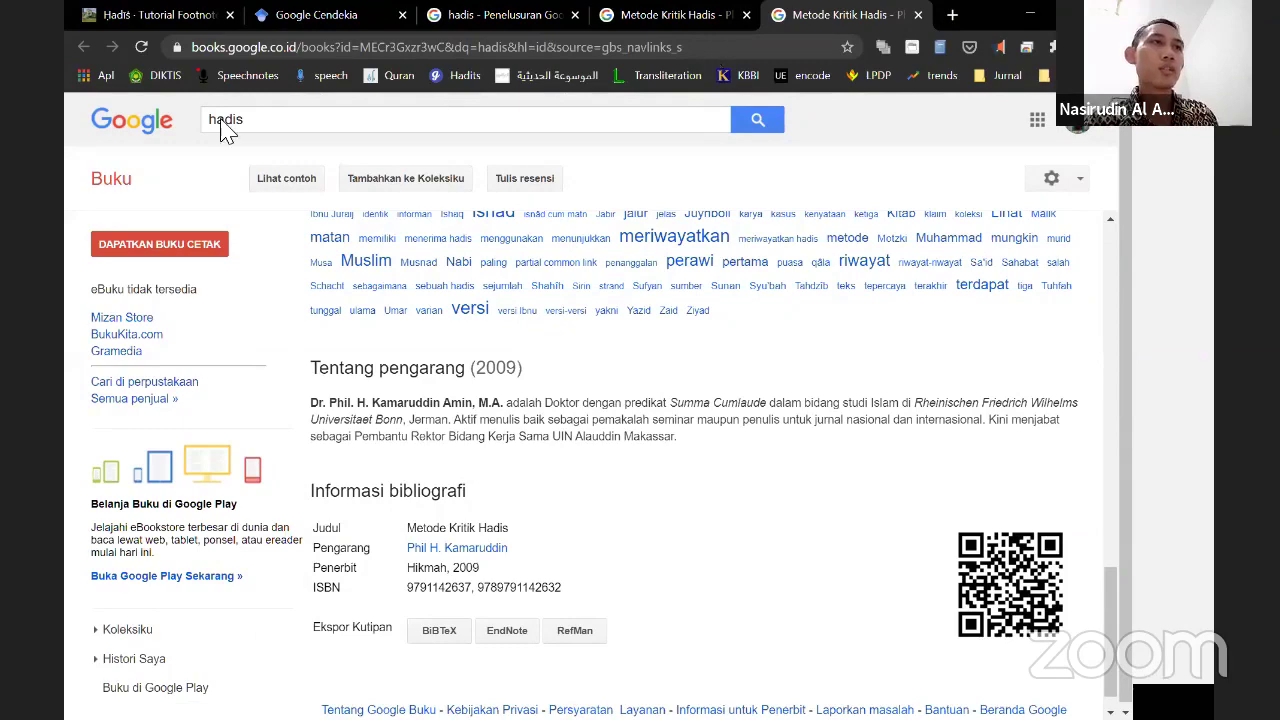
Start a Zotero citation after the new sentence in Word, using Chicago Manual of Style 17th edition (full note, with Ibid.) footnotes
key("alt+Tab")
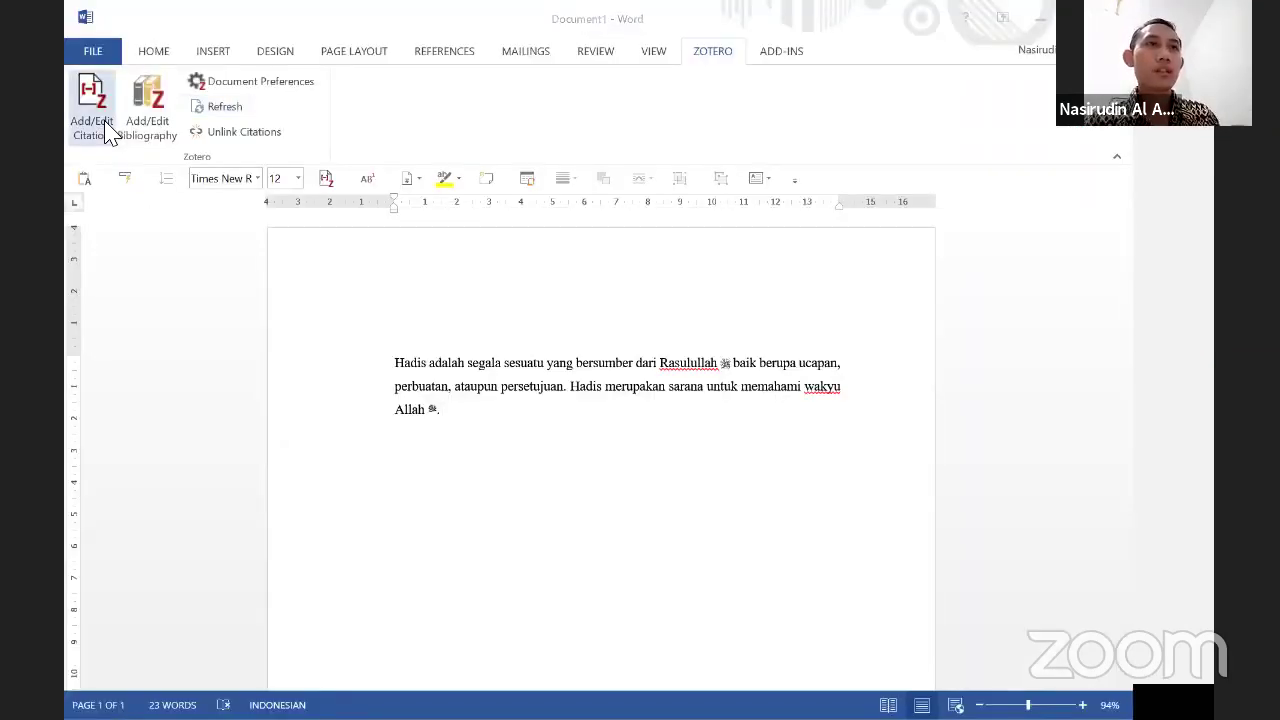
left_click(108, 135)
left_click(490, 249)
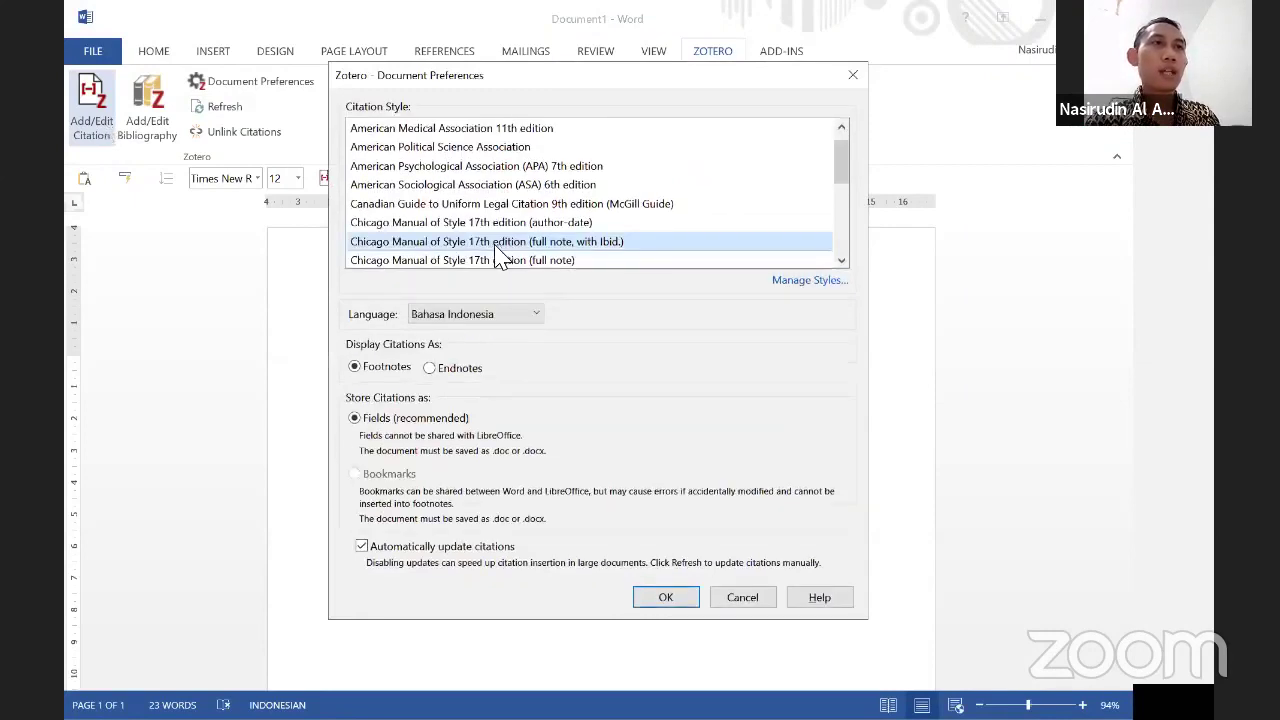
left_click(668, 598)
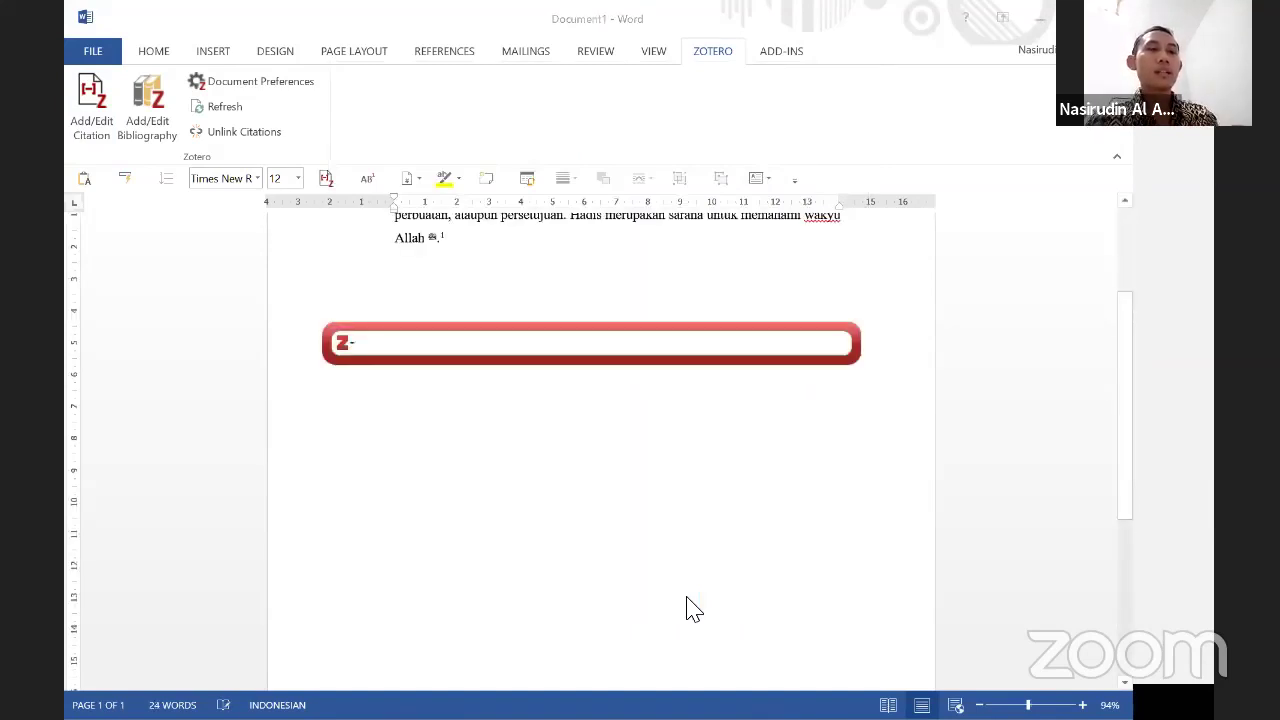
Pick the book Metode Kritik Hadis as the citation source, set its page to 1 and insert the footnote
type("metod")
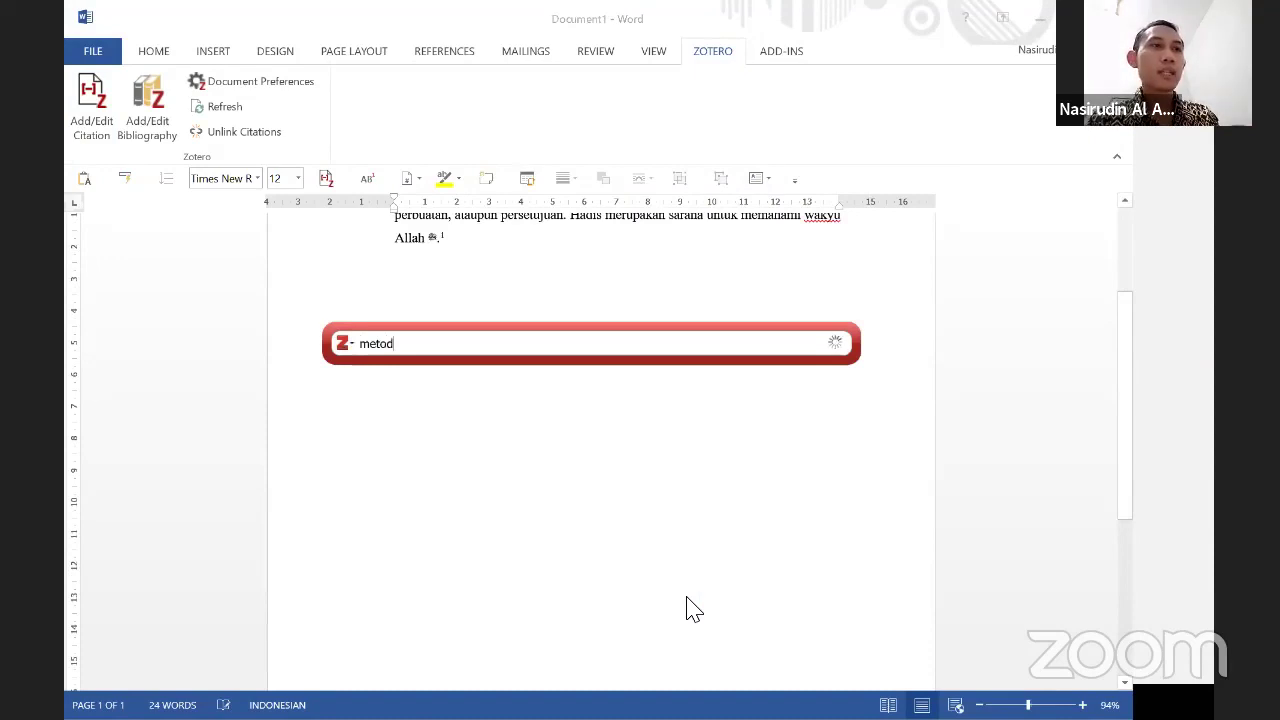
type("e")
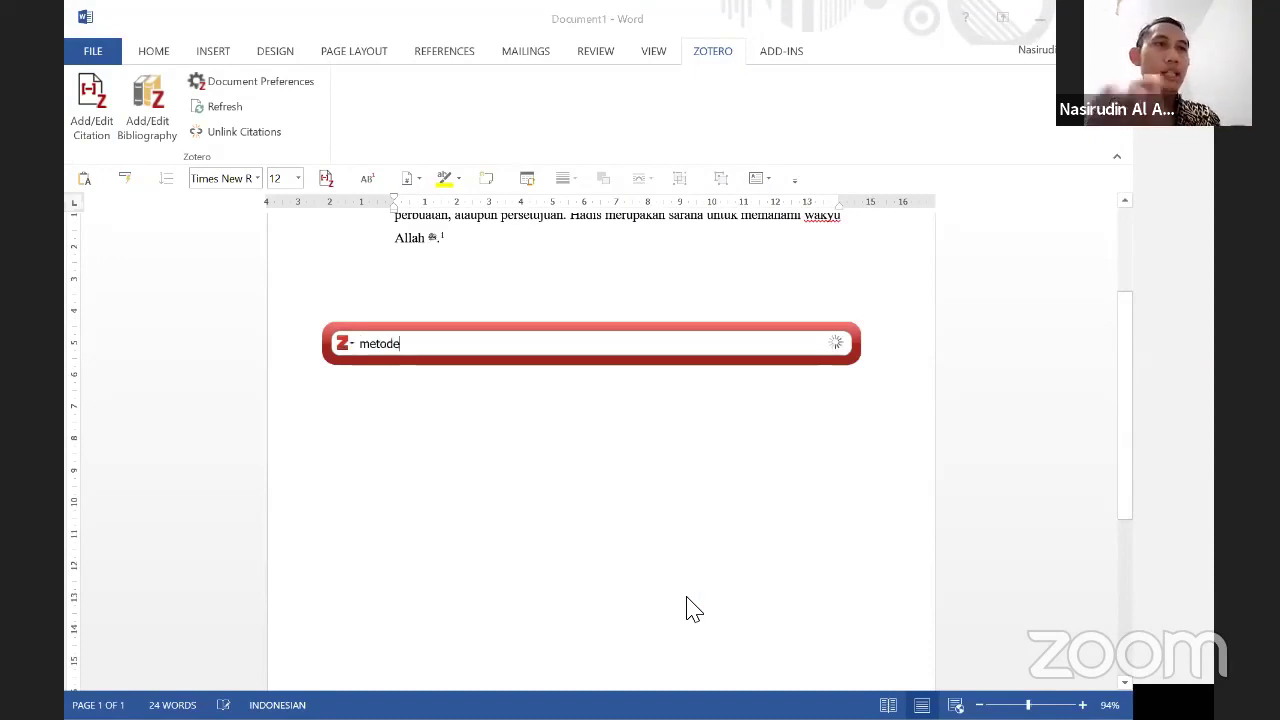
key("Return")
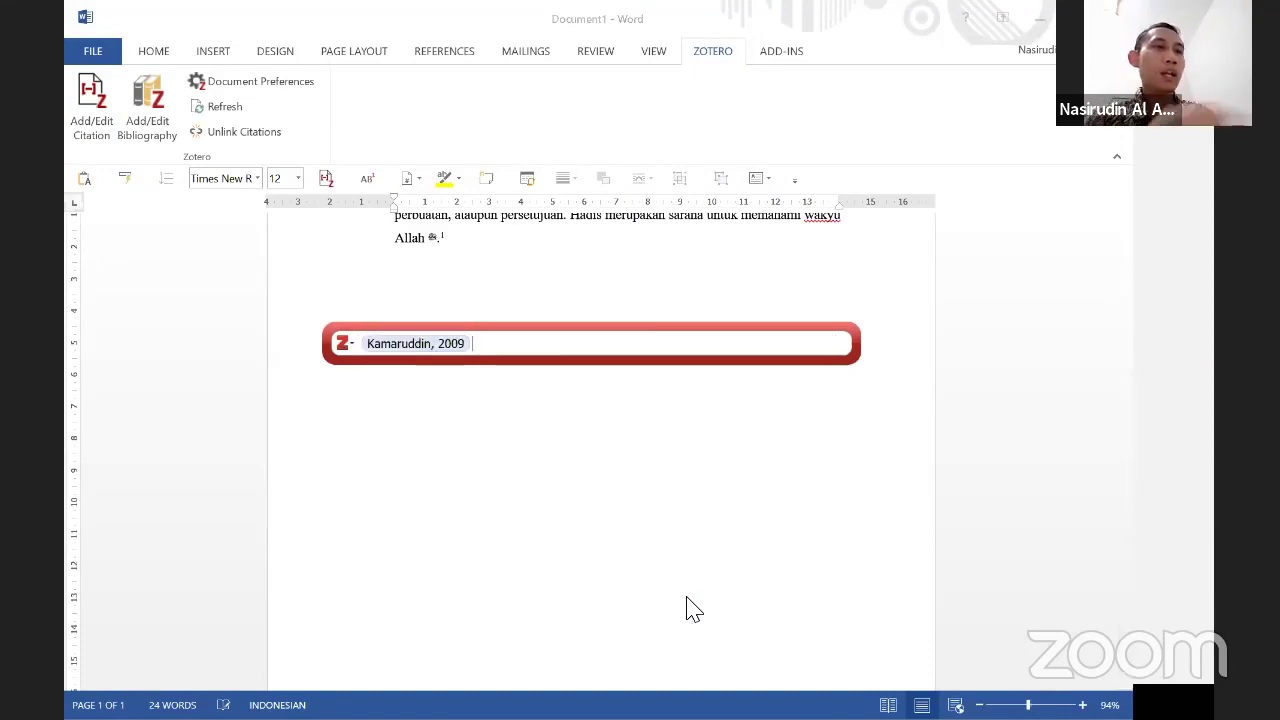
type("1")
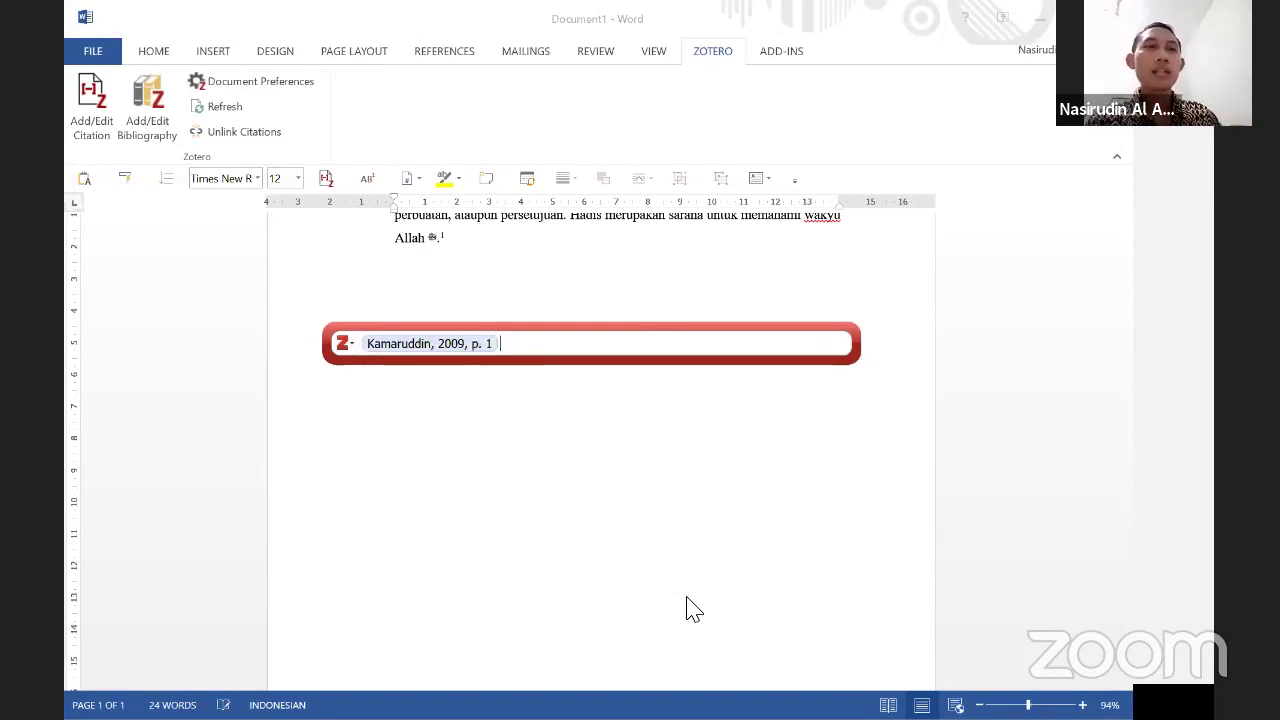
key("Return")
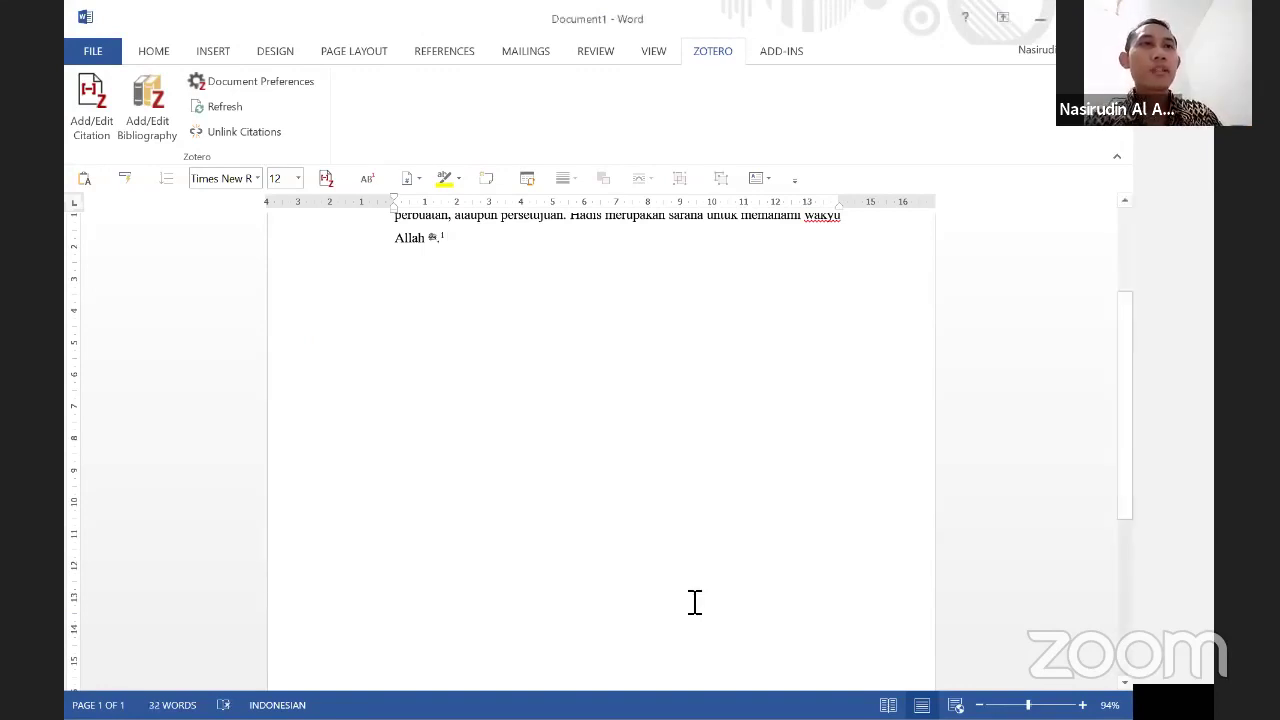
Examine the generated footnote at the end of the page, going through its author, title, publisher, year and page number
scroll(695, 601, "down", 6)
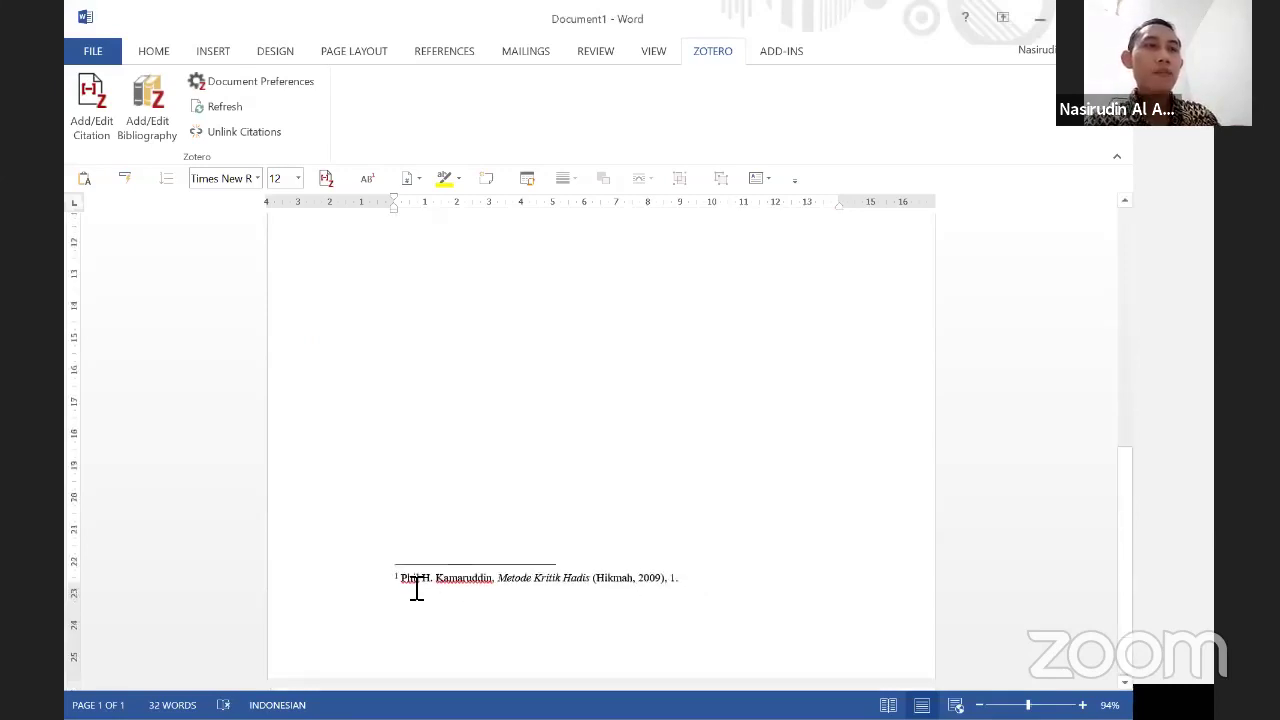
left_click_drag(416, 590, 695, 586)
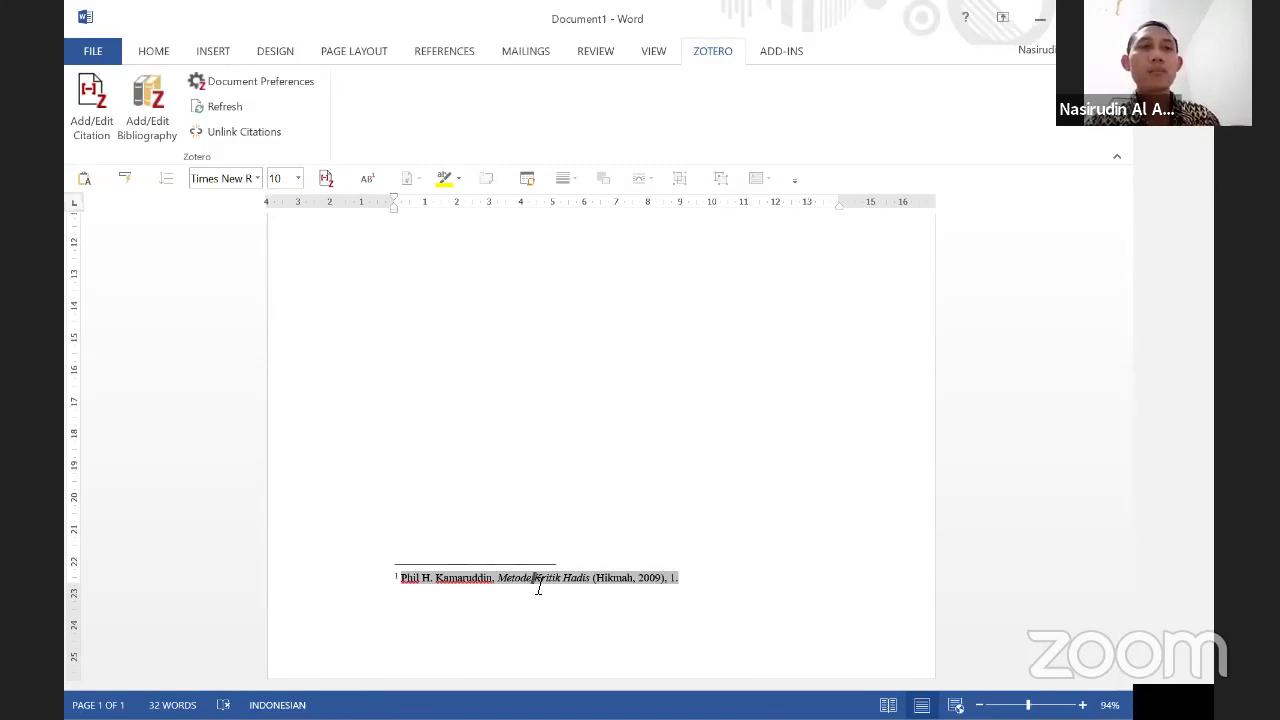
key("Right")
key("Right")
key("Right")
key("Right")
key("Right")
key("Right")
key("Right")
key("Right")
key("Right")
key("Right")
key("Right")
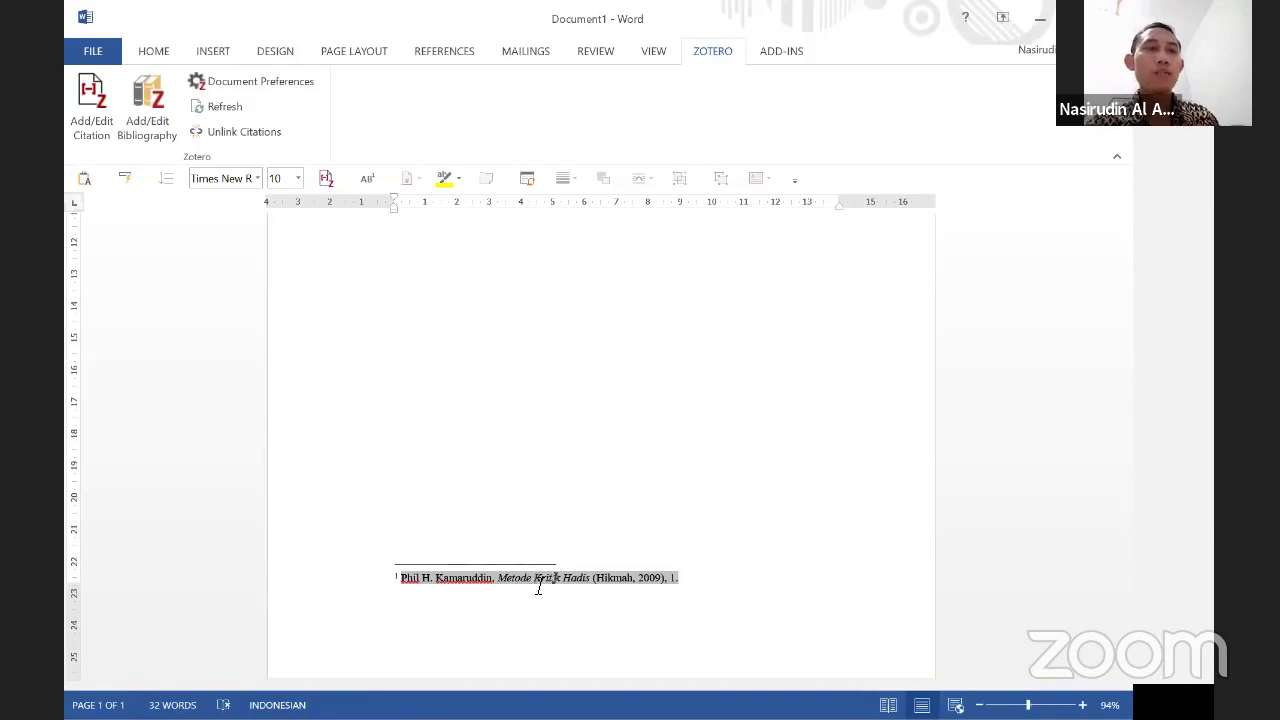
key("Right")
key("Right")
key("Right")
key("Right")
key("Right")
key("Right")
key("Right")
key("Right")
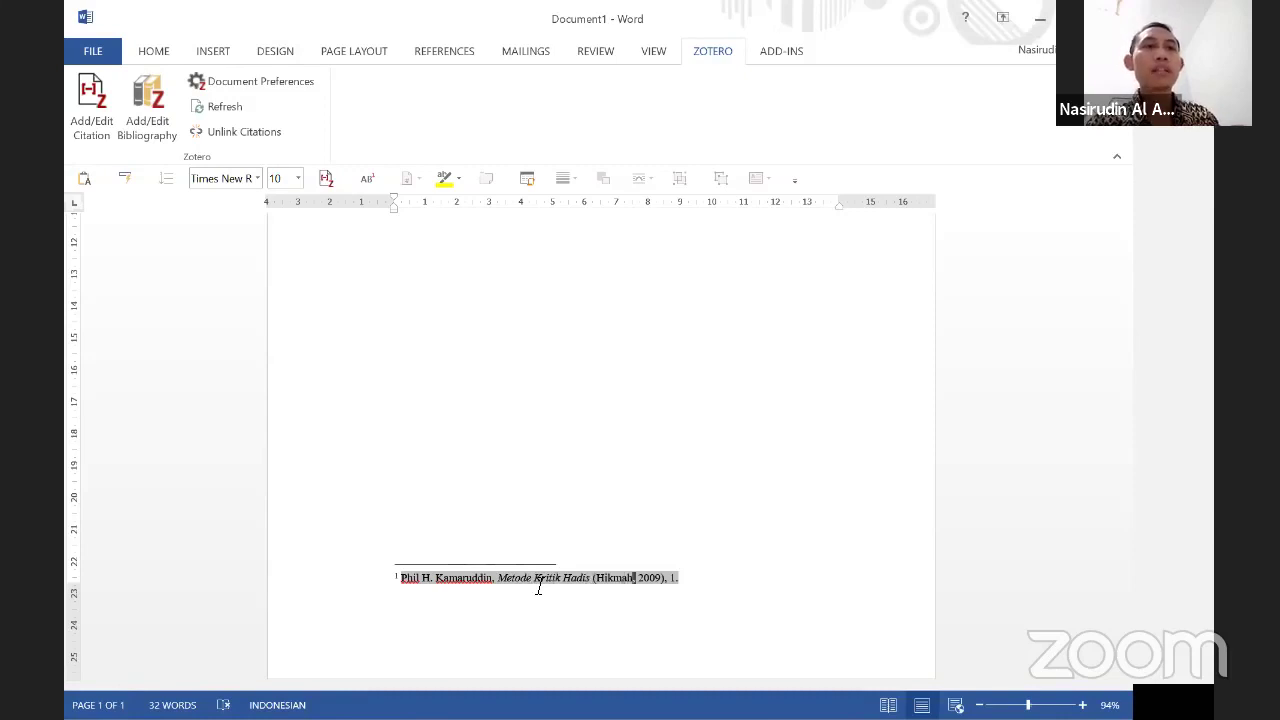
key("Right")
key("Right")
key("Right")
key("Right")
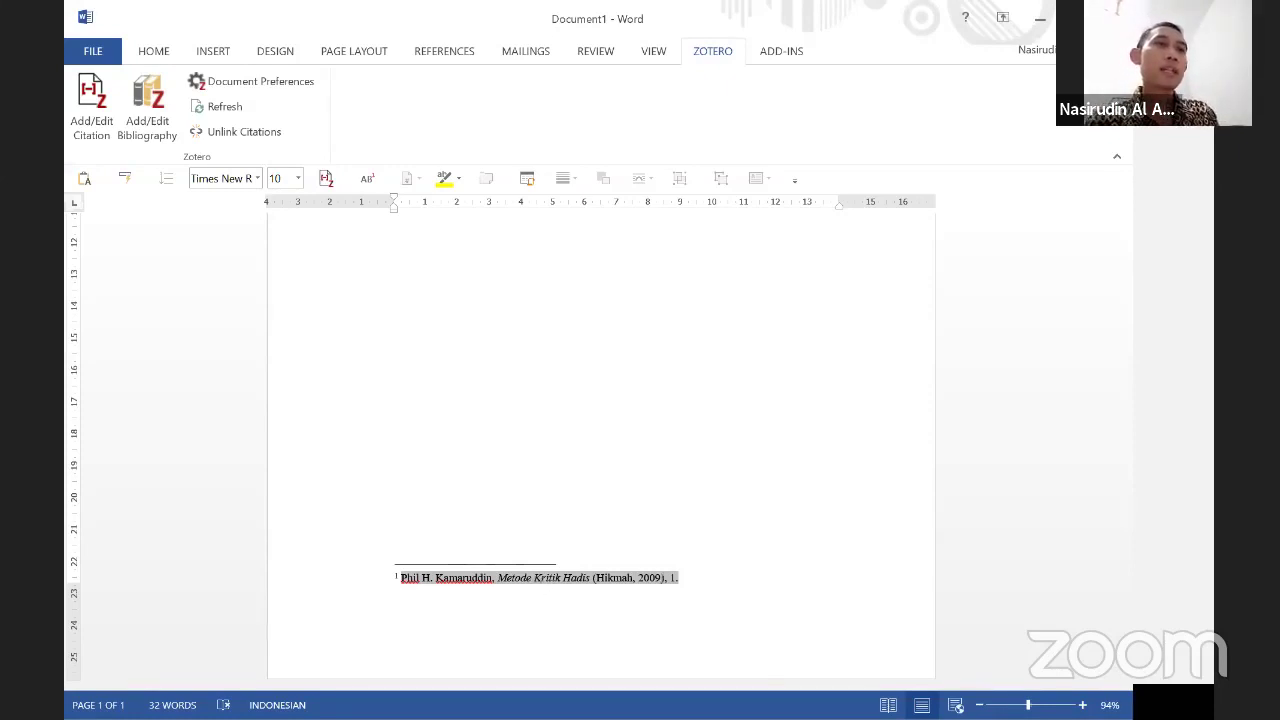
Add the centred heading DAFTAR PUSTAKA below the paragraph, leaving one blank line between them
scroll(555, 490, "up", 5)
scroll(555, 490, "up", 6)
scroll(546, 491, "down", 1)
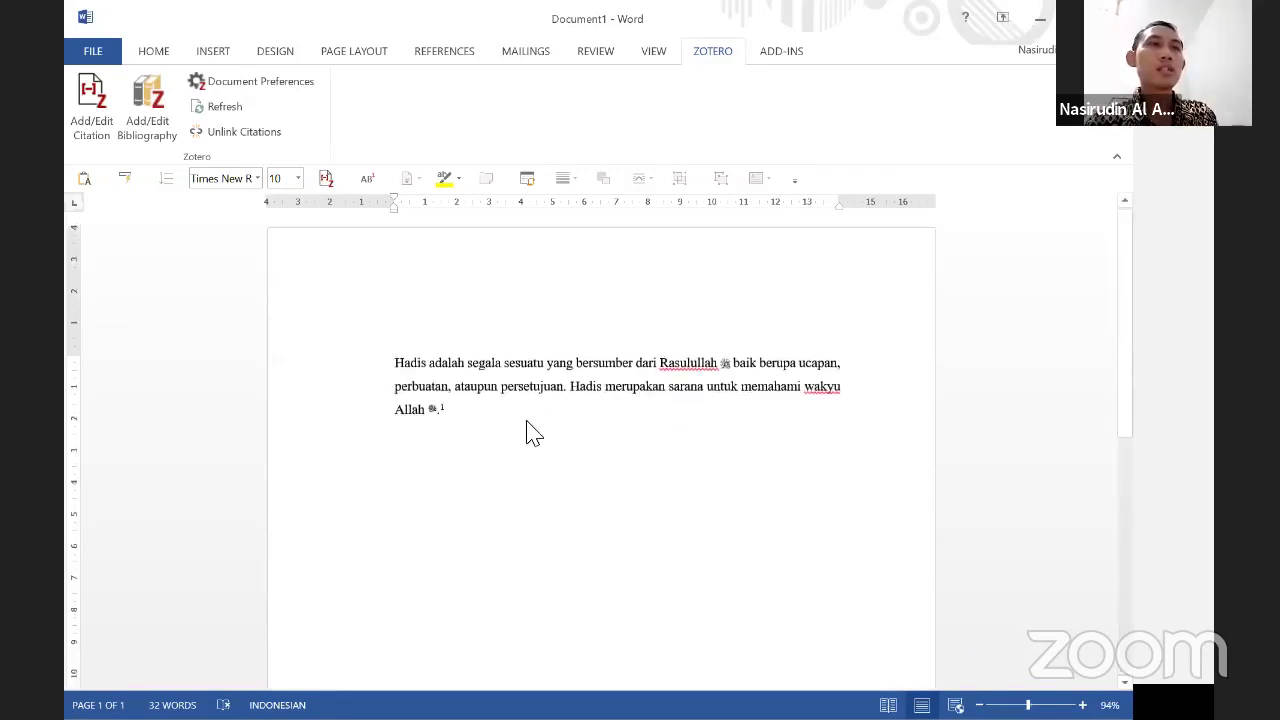
left_click(491, 420)
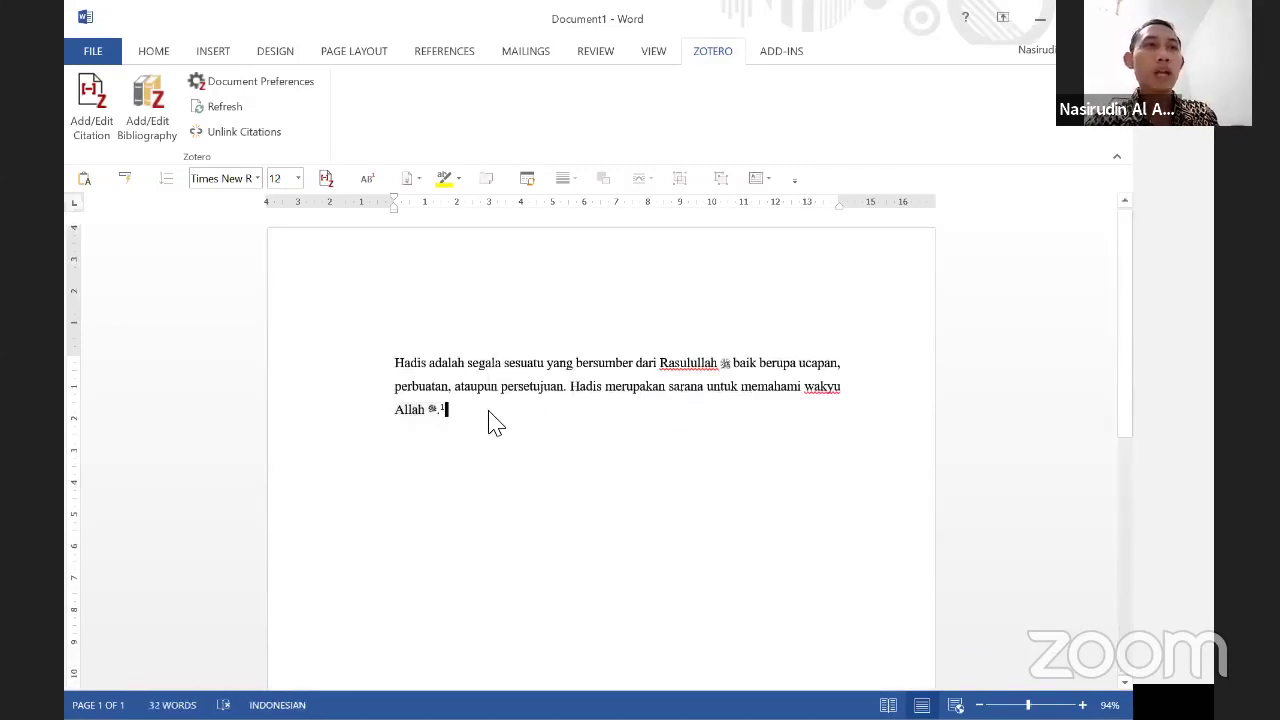
key("Return")
key("Return")
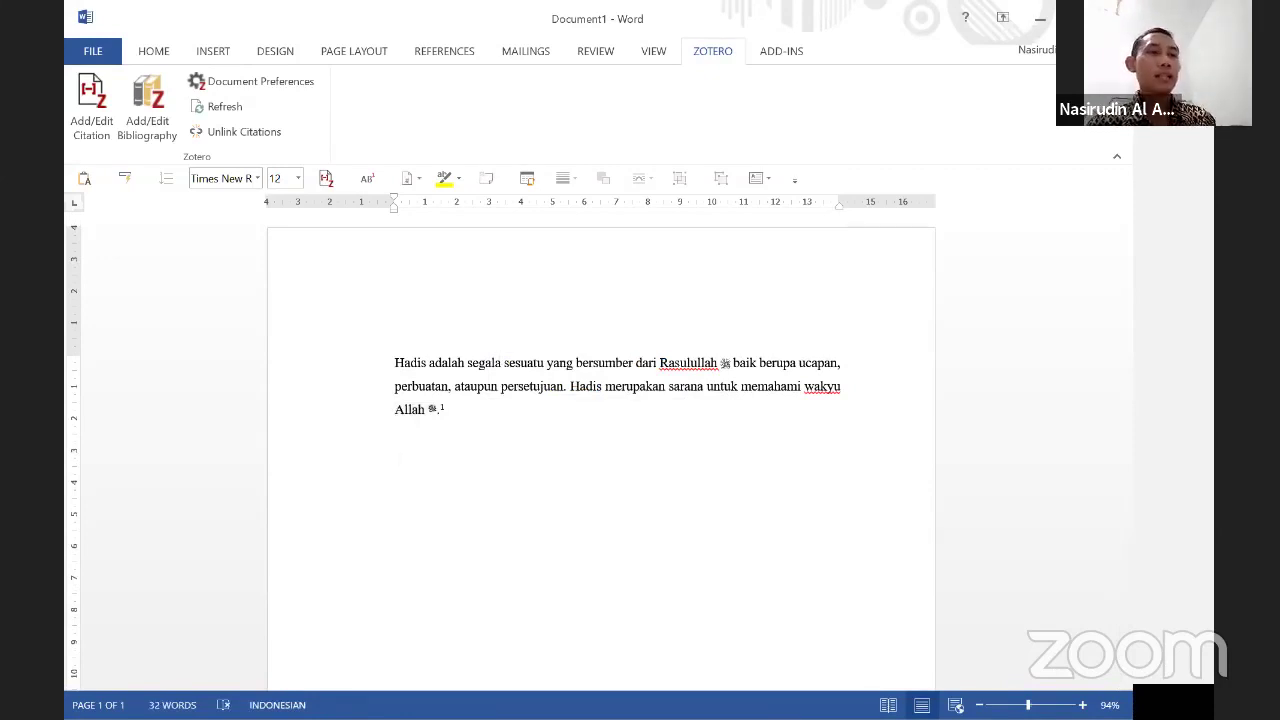
key("ctrl+e")
key("Caps_Lock")
type("DAF")
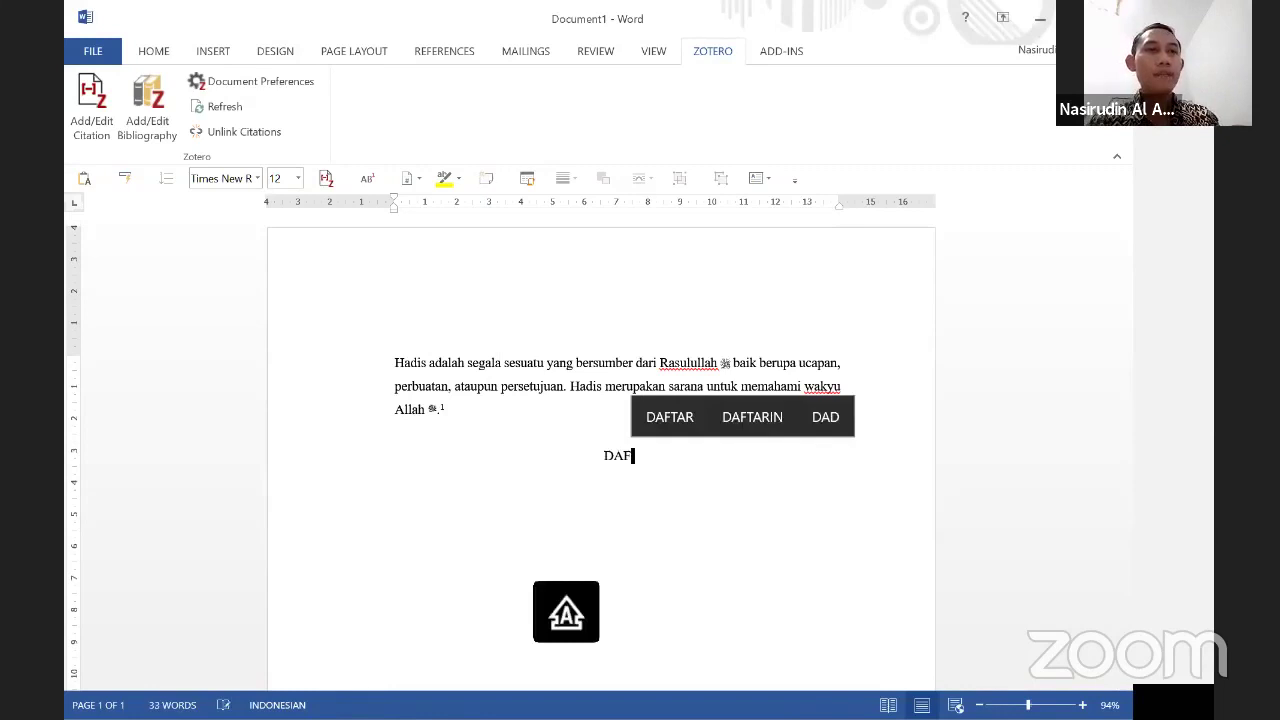
type("TAR PUSAT")
key("BackSpace")
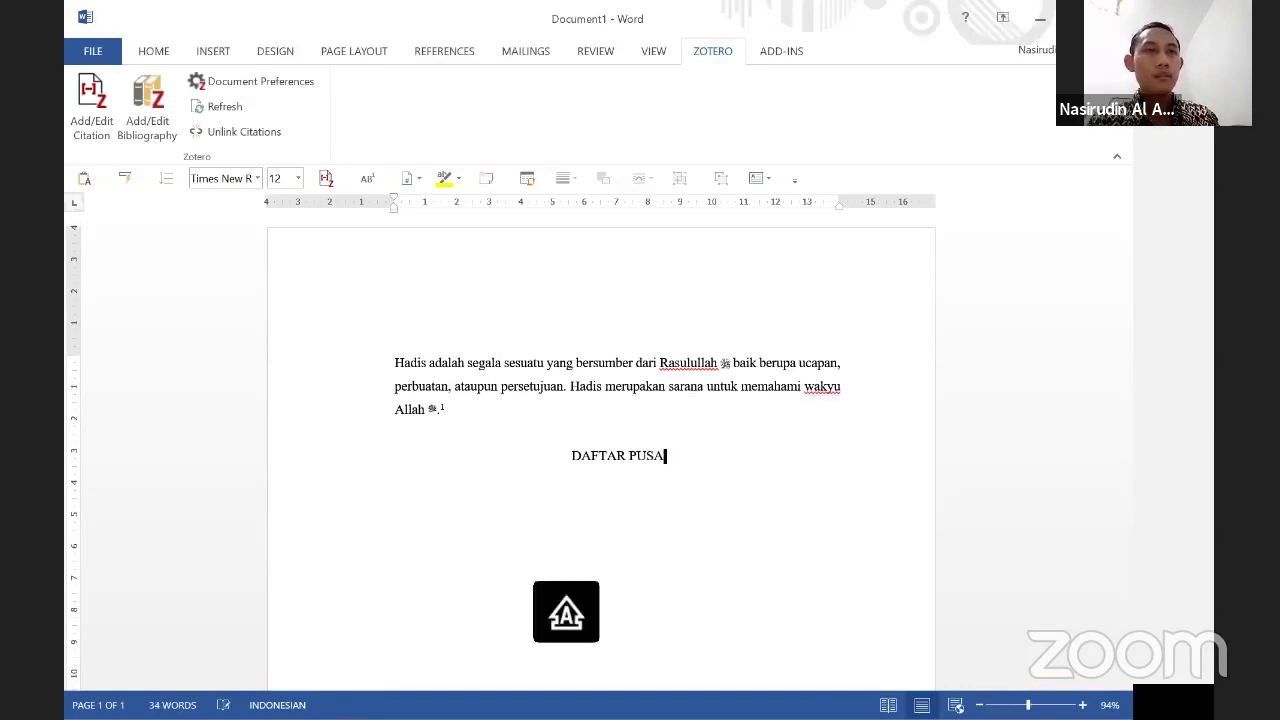
type("TAKA")
Insert the Zotero bibliography on a left-aligned line below the DAFTAR PUSTAKA heading, leaving one blank line between them
key("Return")
key("Return")
key("ctrl+l")
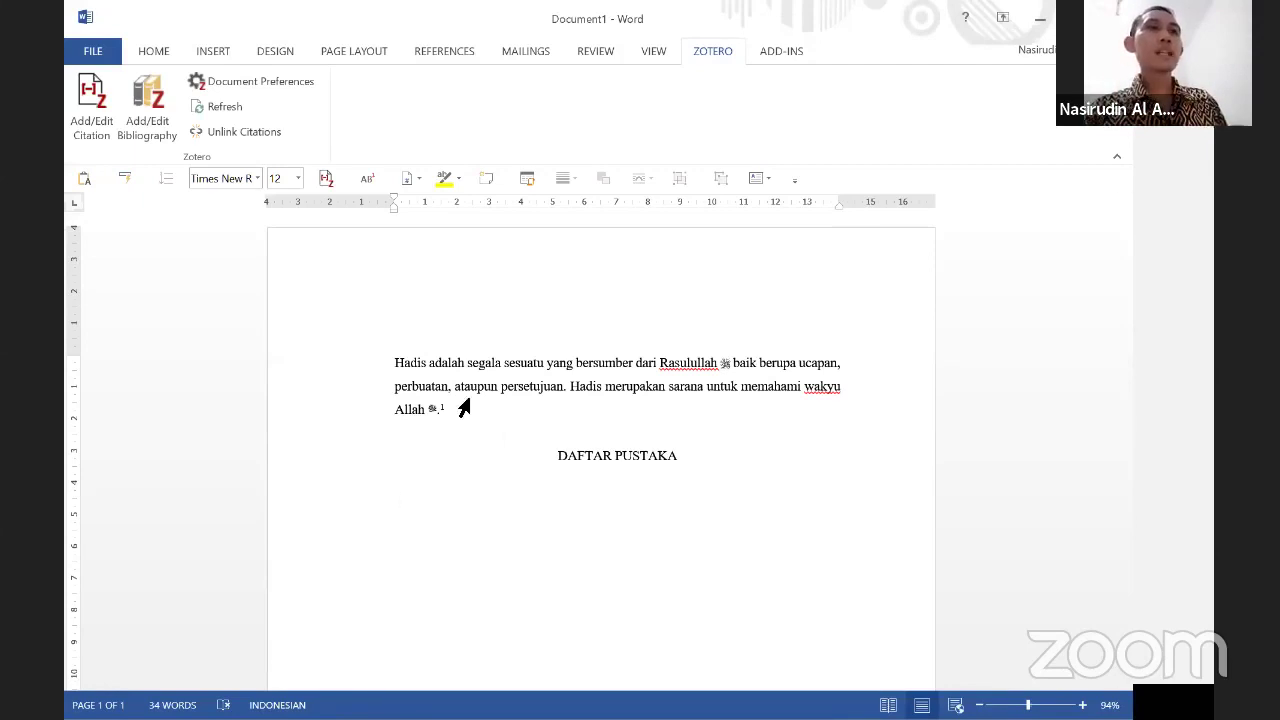
left_click(147, 127)
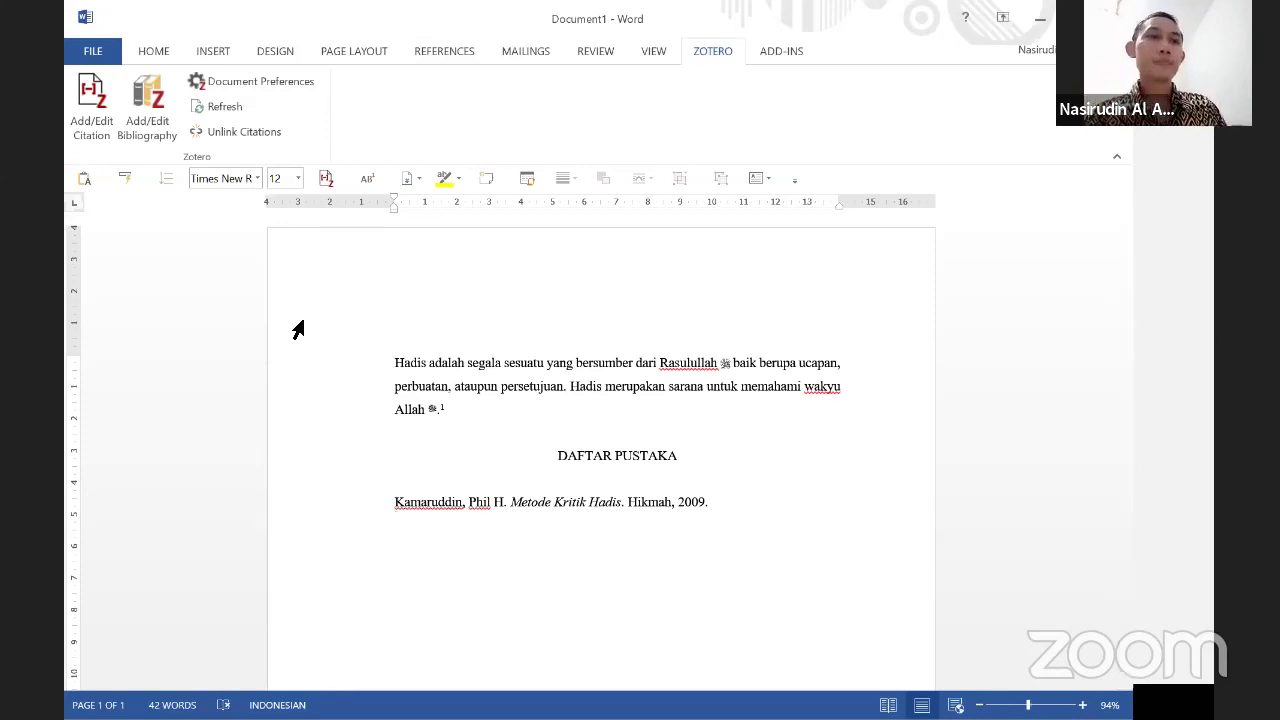
Compare the author name order and format of the footnote with the bibliography entry under DAFTAR PUSTAKA
scroll(263, 512, "down", 10)
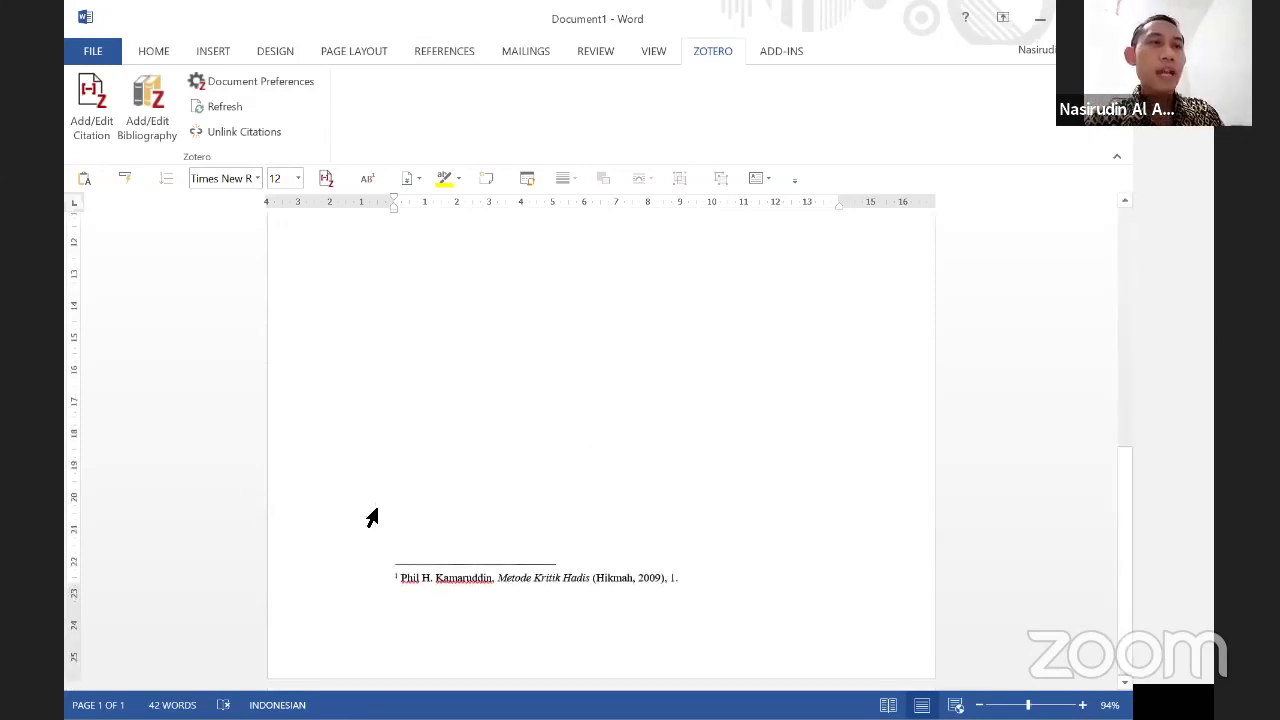
scroll(371, 517, "up", 10)
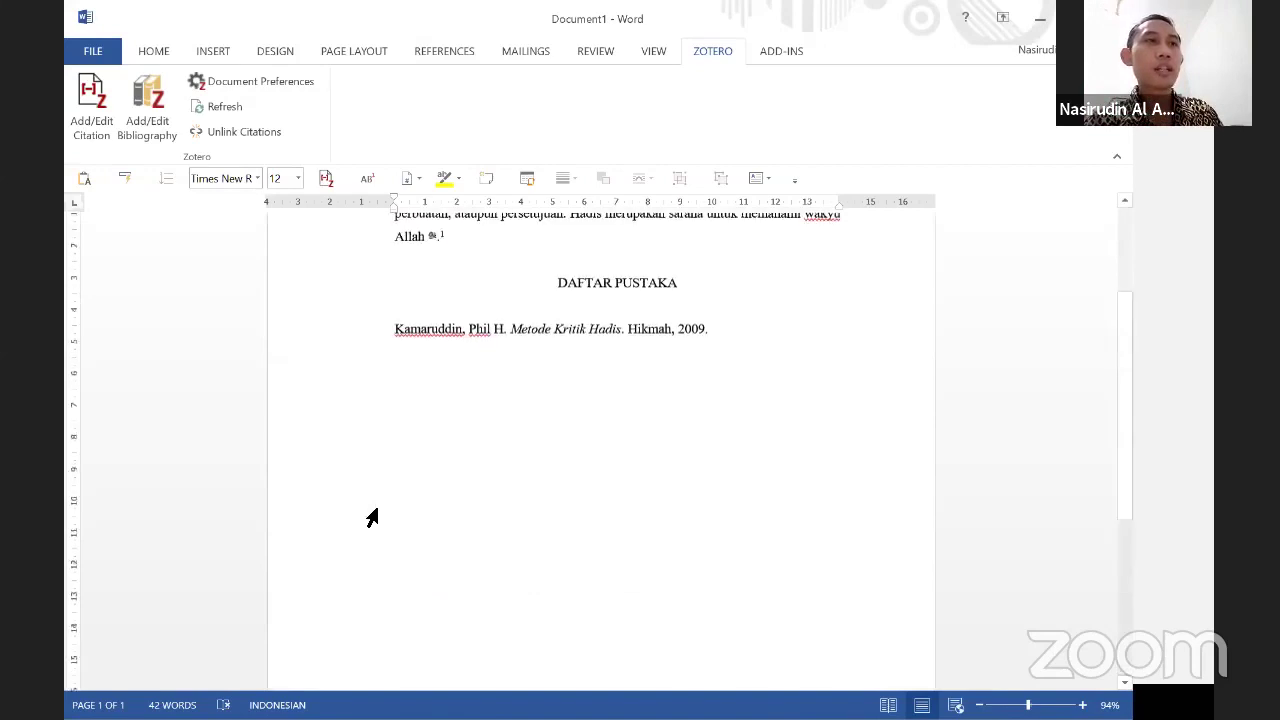
scroll(371, 517, "down", 10)
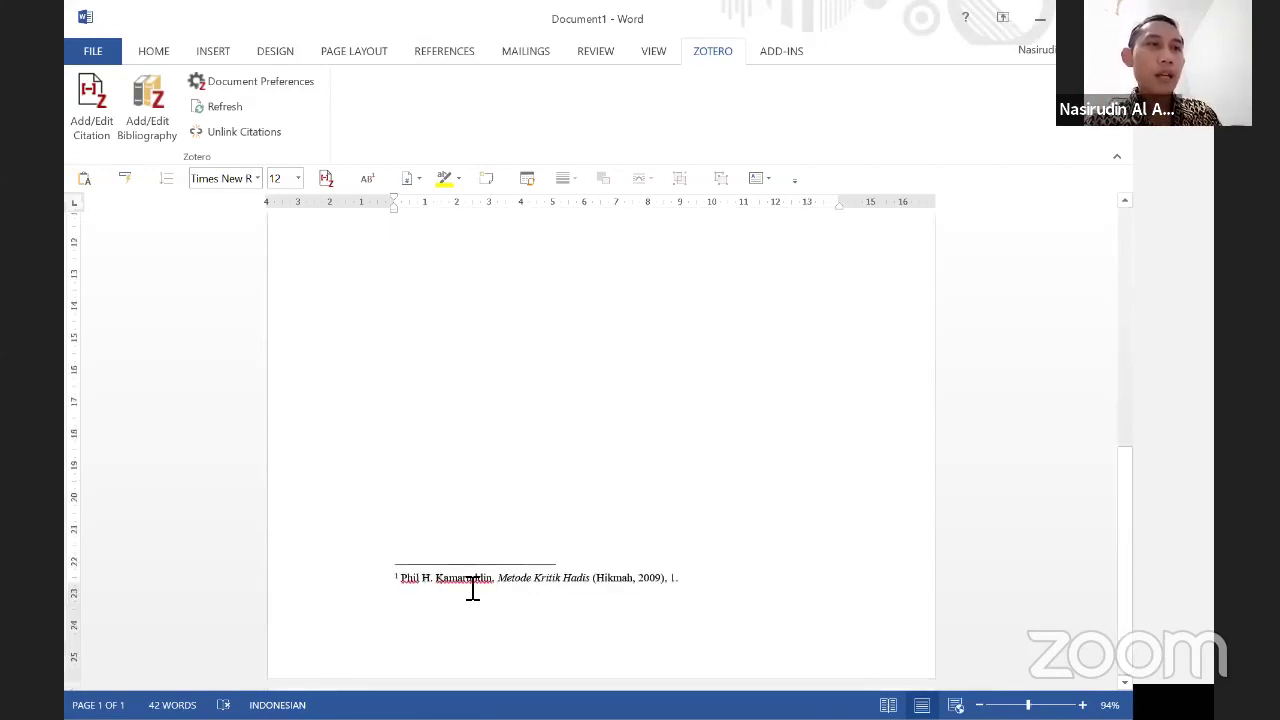
scroll(461, 472, "up", 10)
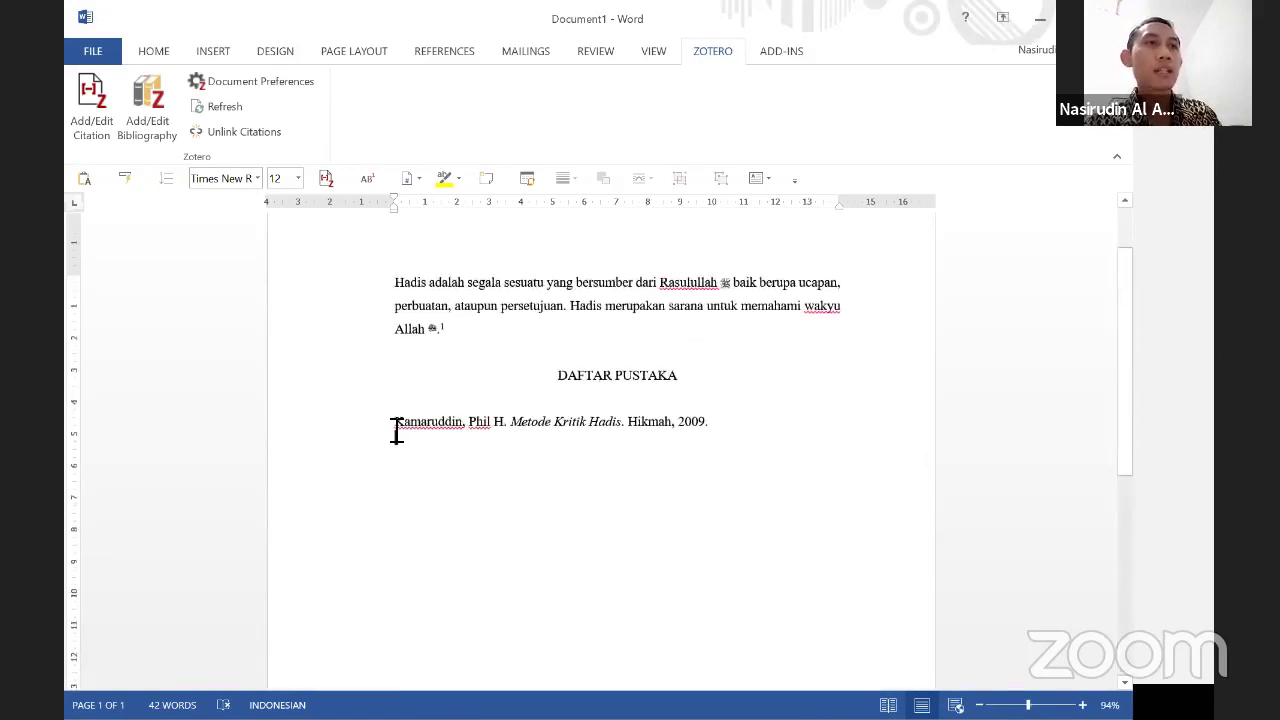
triple_click(414, 424)
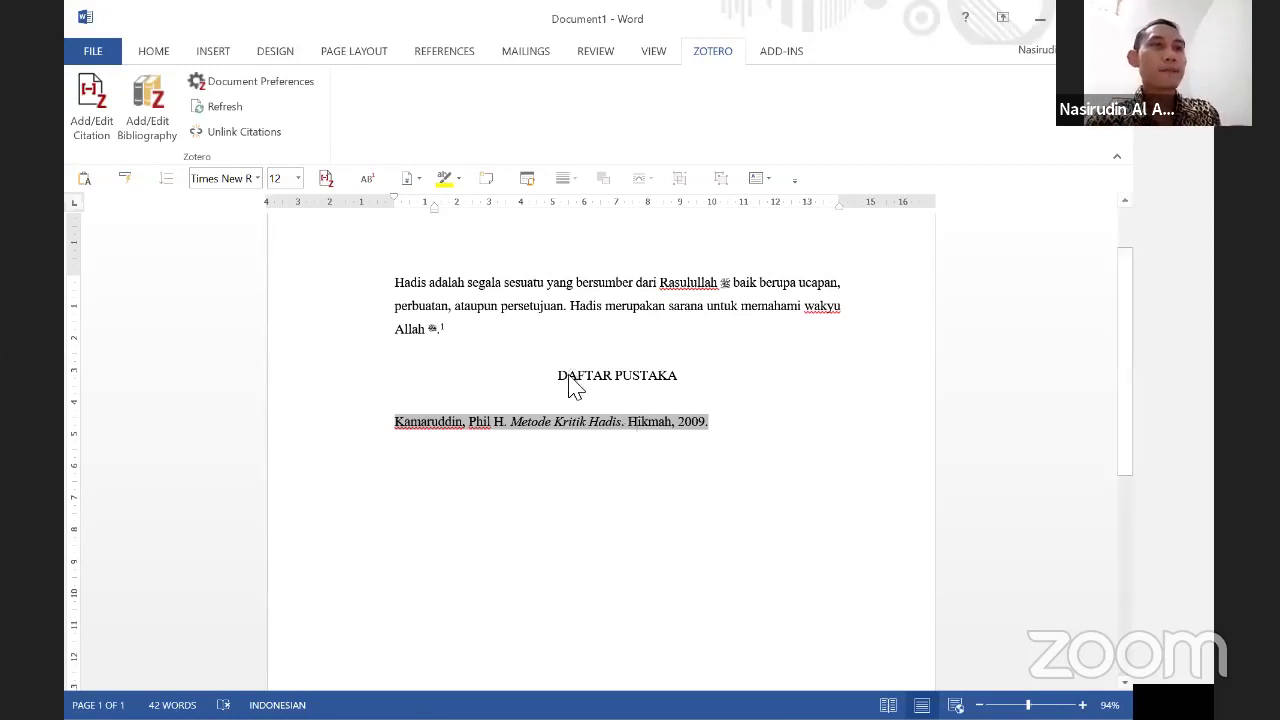
left_click_drag(469, 337, 396, 333)
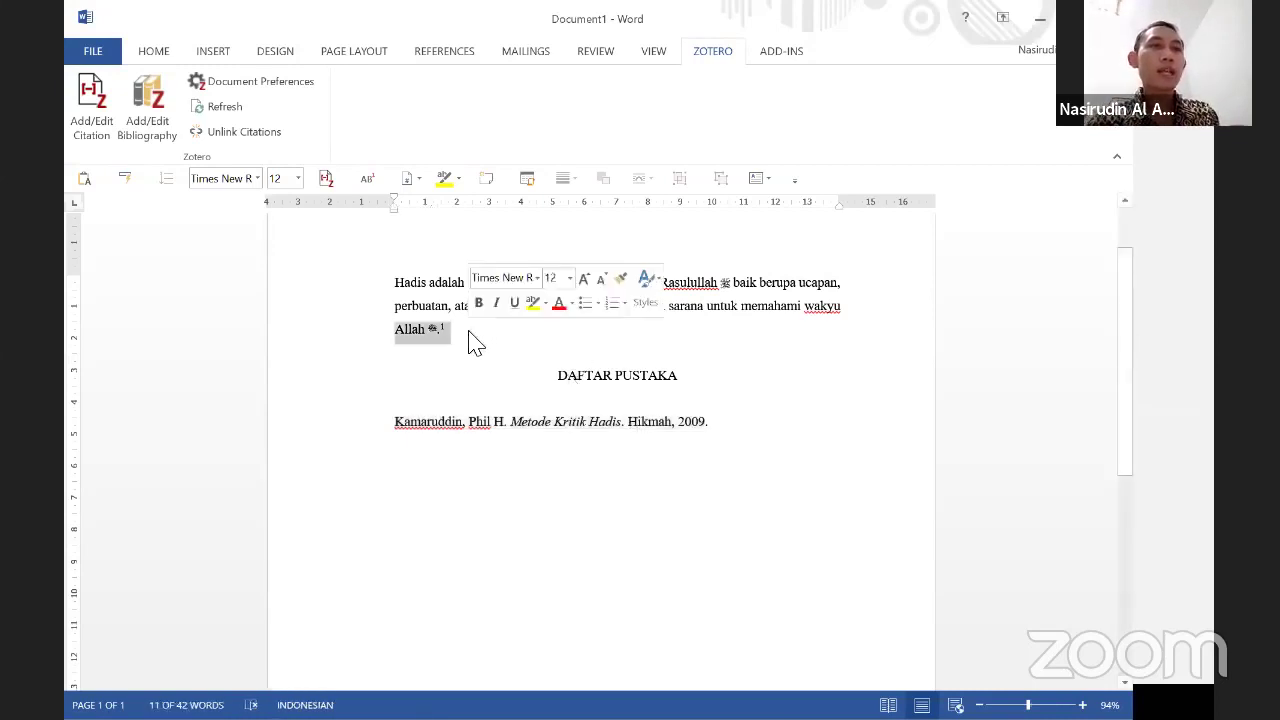
Write "Sesungguhnya segala sesuatu tergantung pada niatnya." on the line below the first paragraph, keeping a blank line before DAFTAR PUSTAKA
left_click(475, 343)
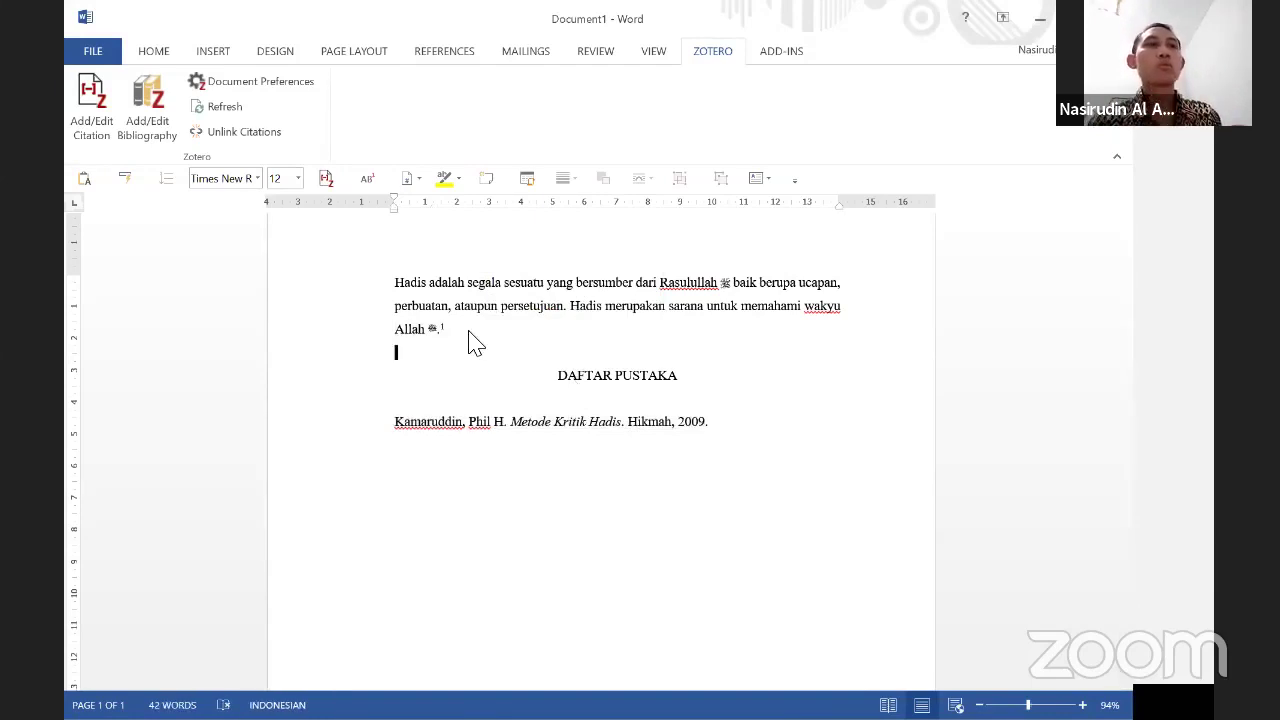
key("Return")
key("Up")
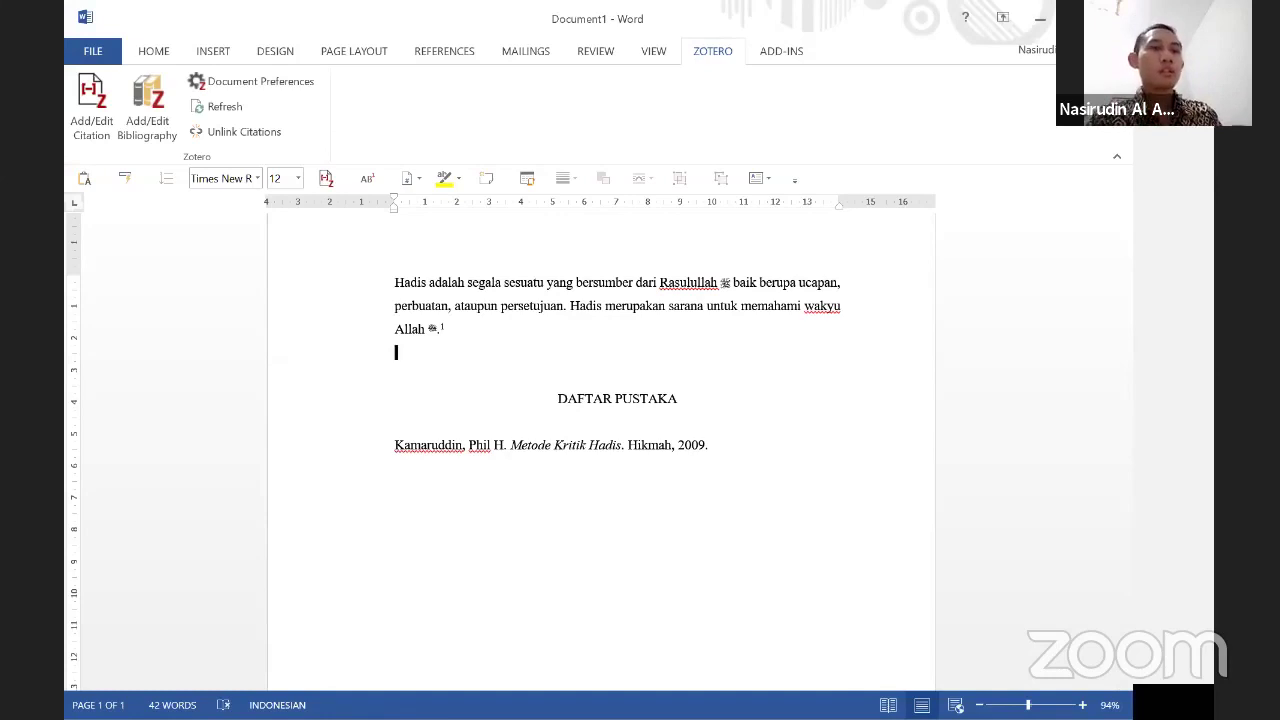
type("SE")
key("BackSpace")
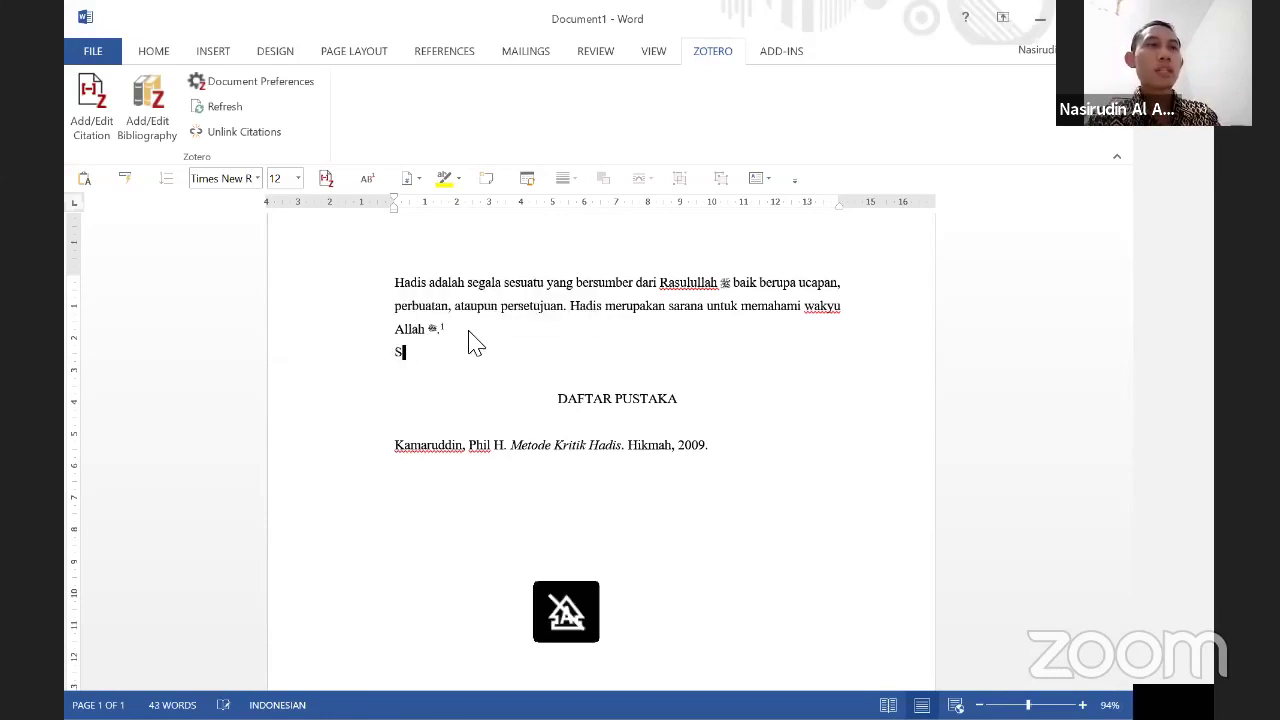
type("e")
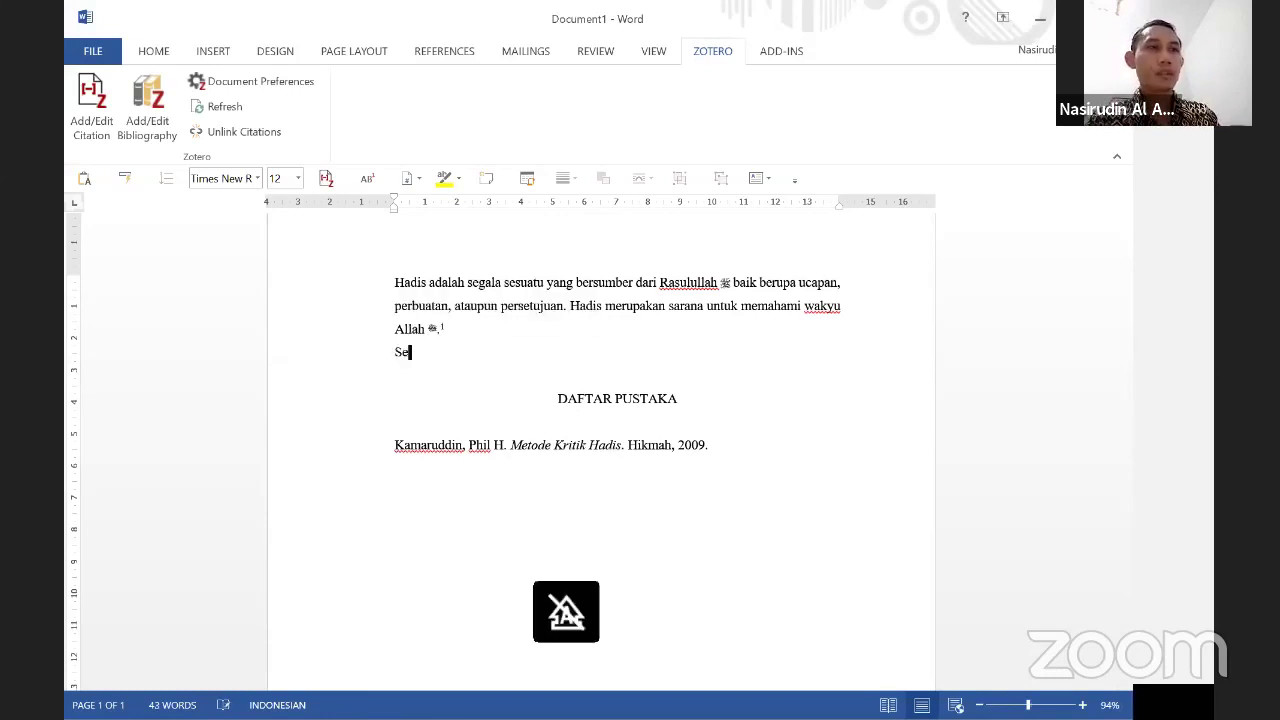
type("sungguhn")
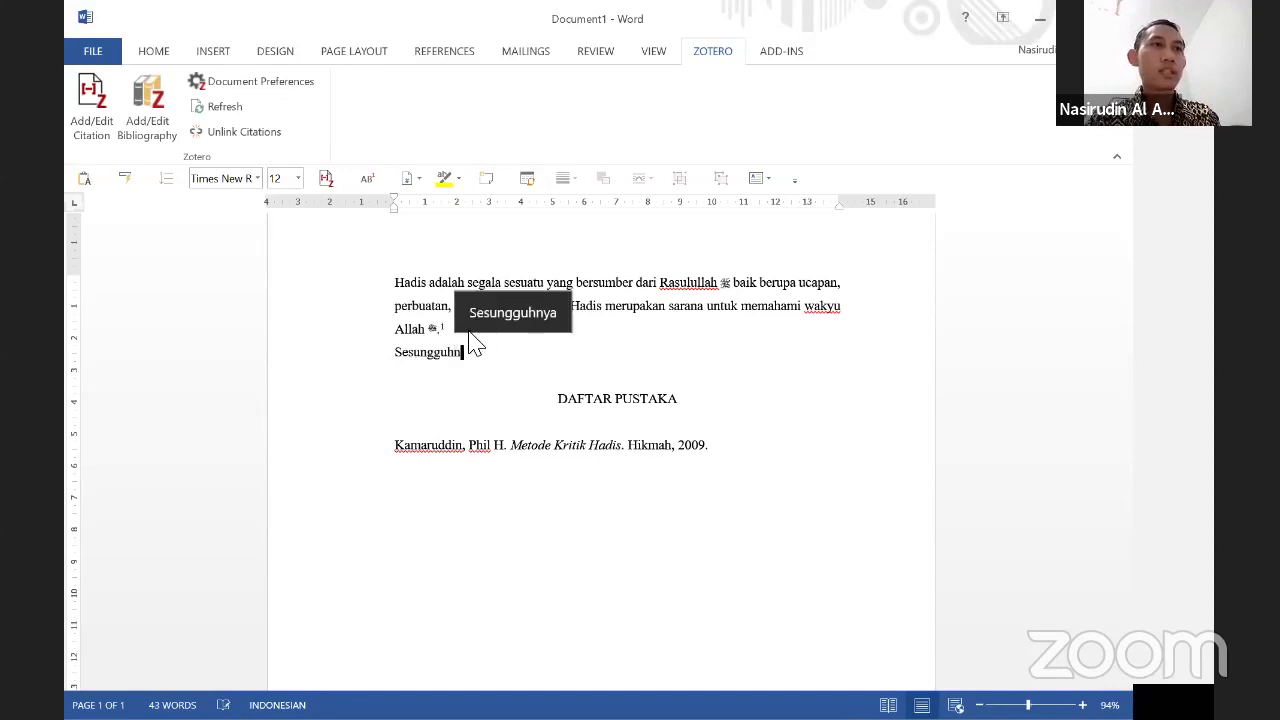
type("ya segala sesuatu")
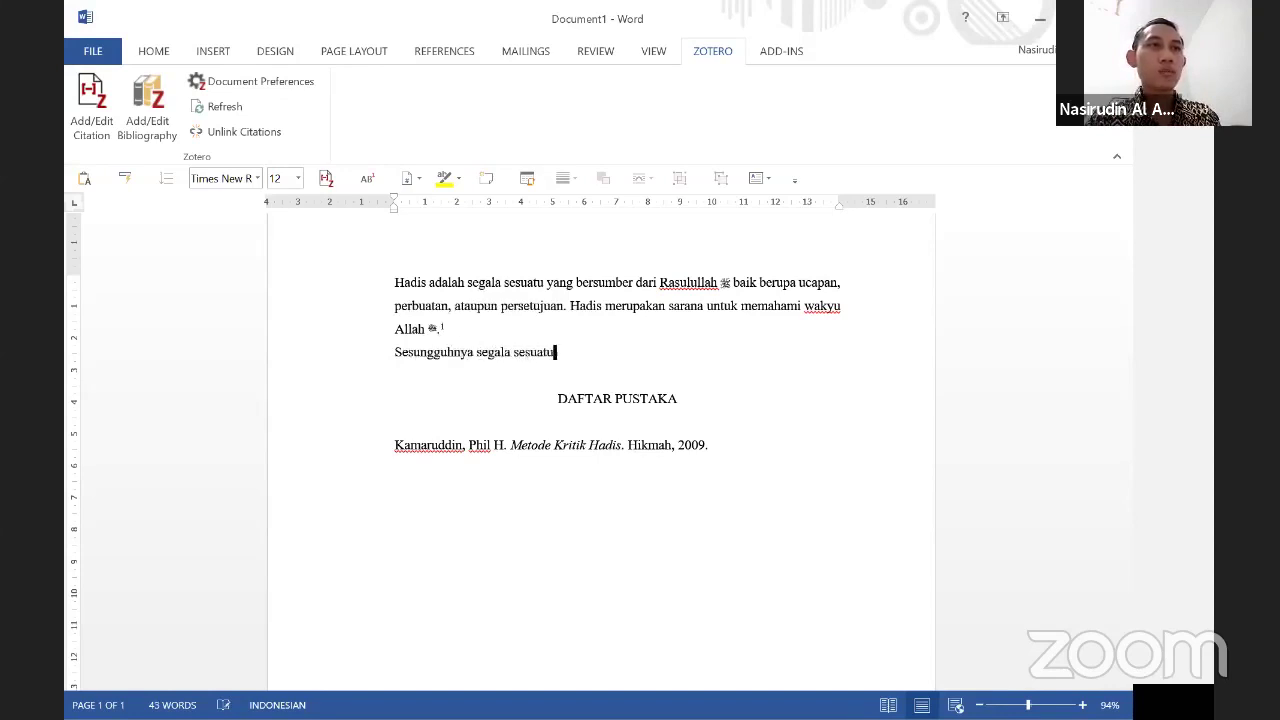
type(" tergantung pada n")
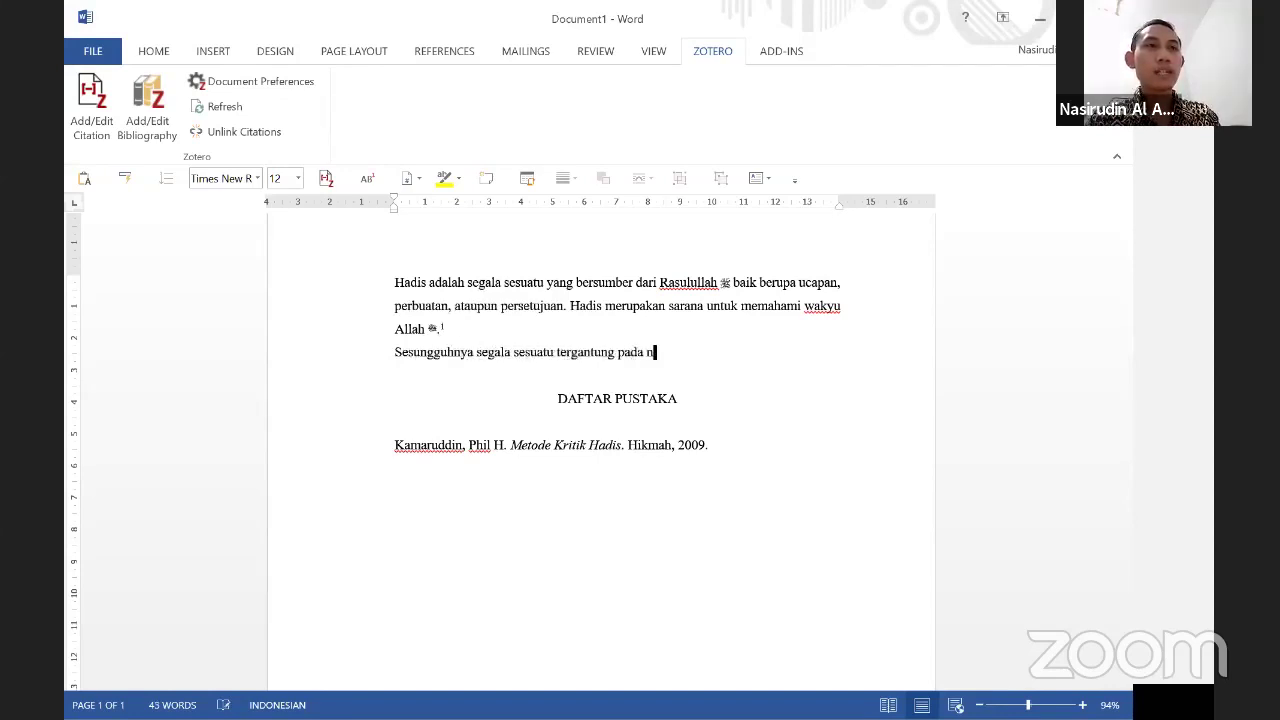
type("iatnya.")
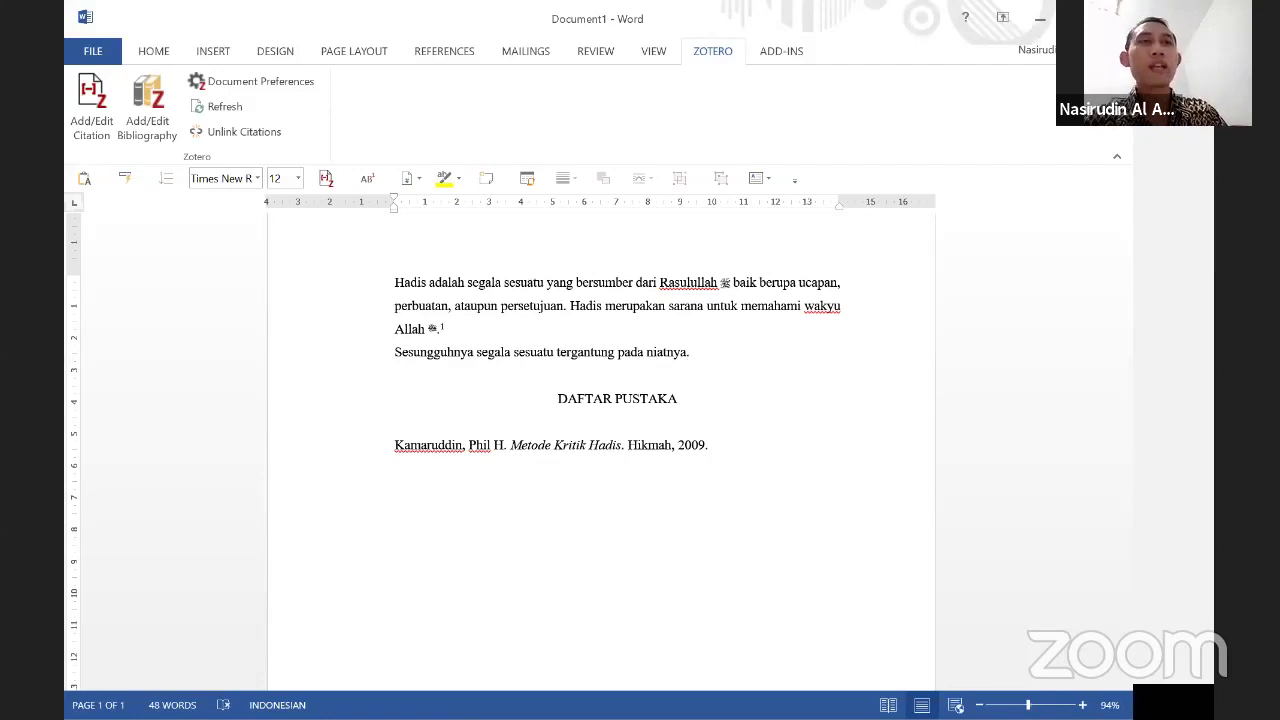
Cite Ṣaḥīḥ al-Bukhārī (2010), page 2, in a Zotero footnote at the end of the sentence ending in "niatnya."
left_click(99, 138)
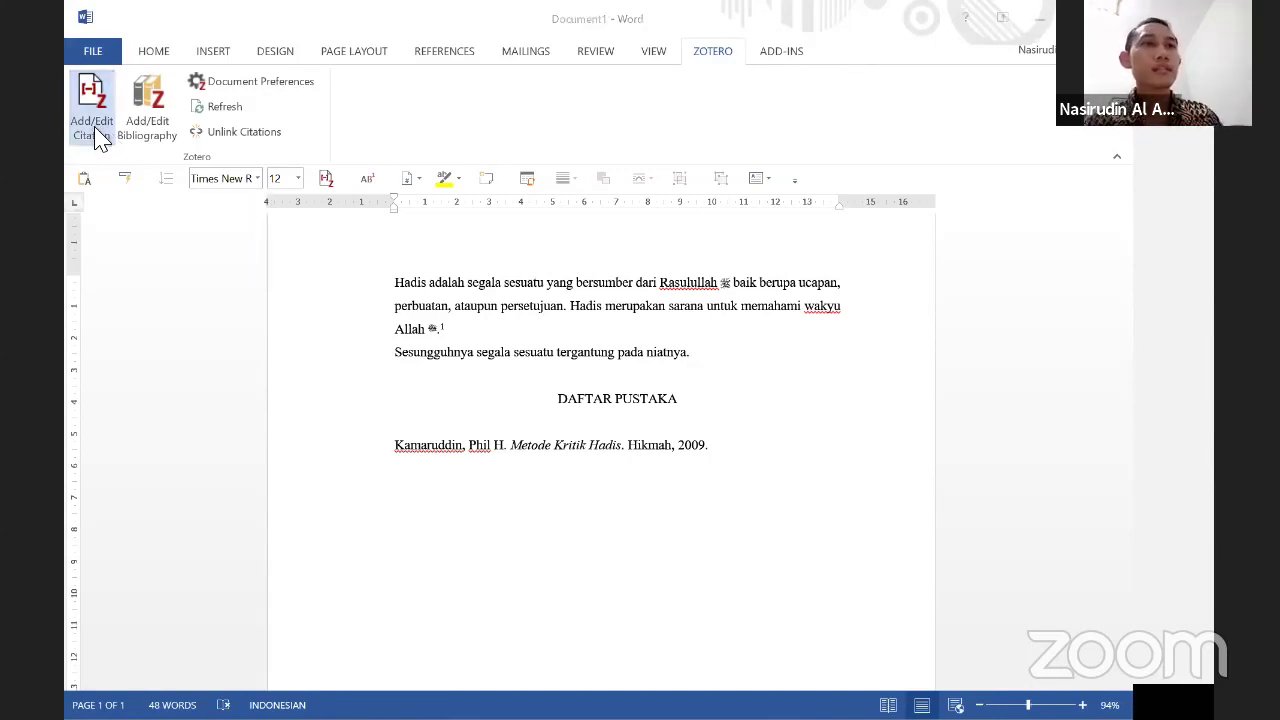
type("sha")
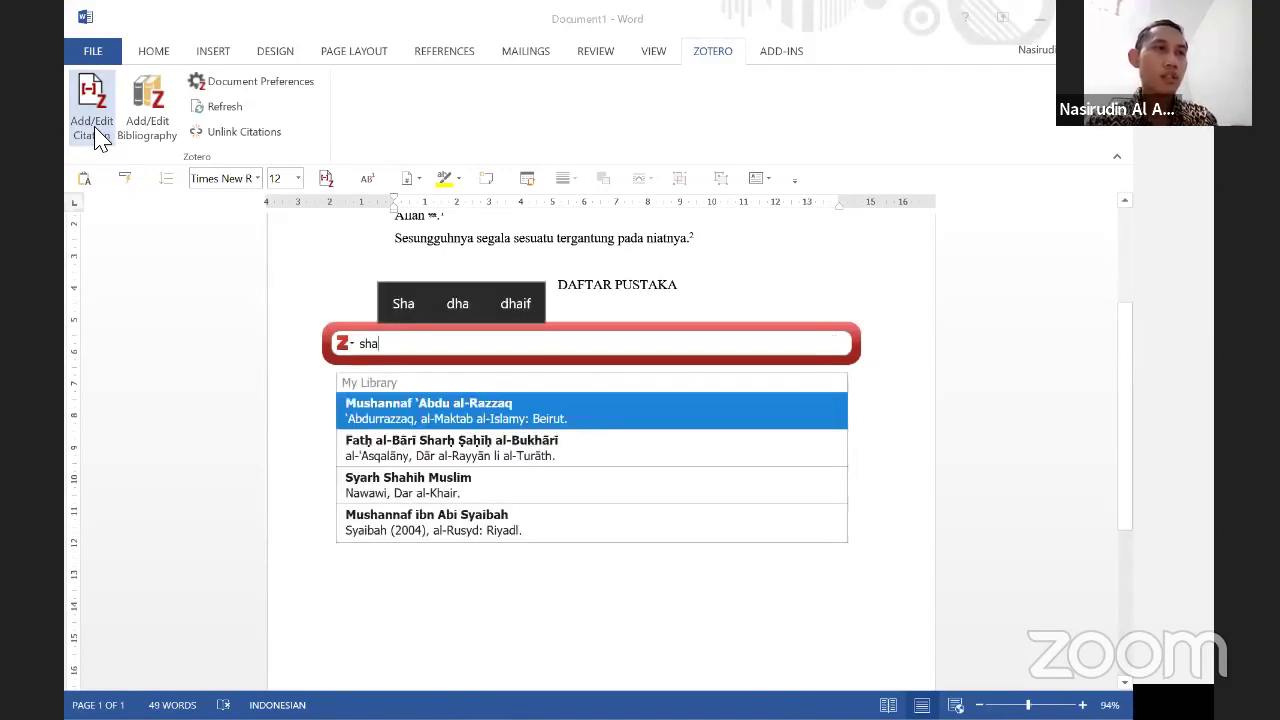
key("BackSpace")
key("BackSpace")
key("BackSpace")
type("bu")
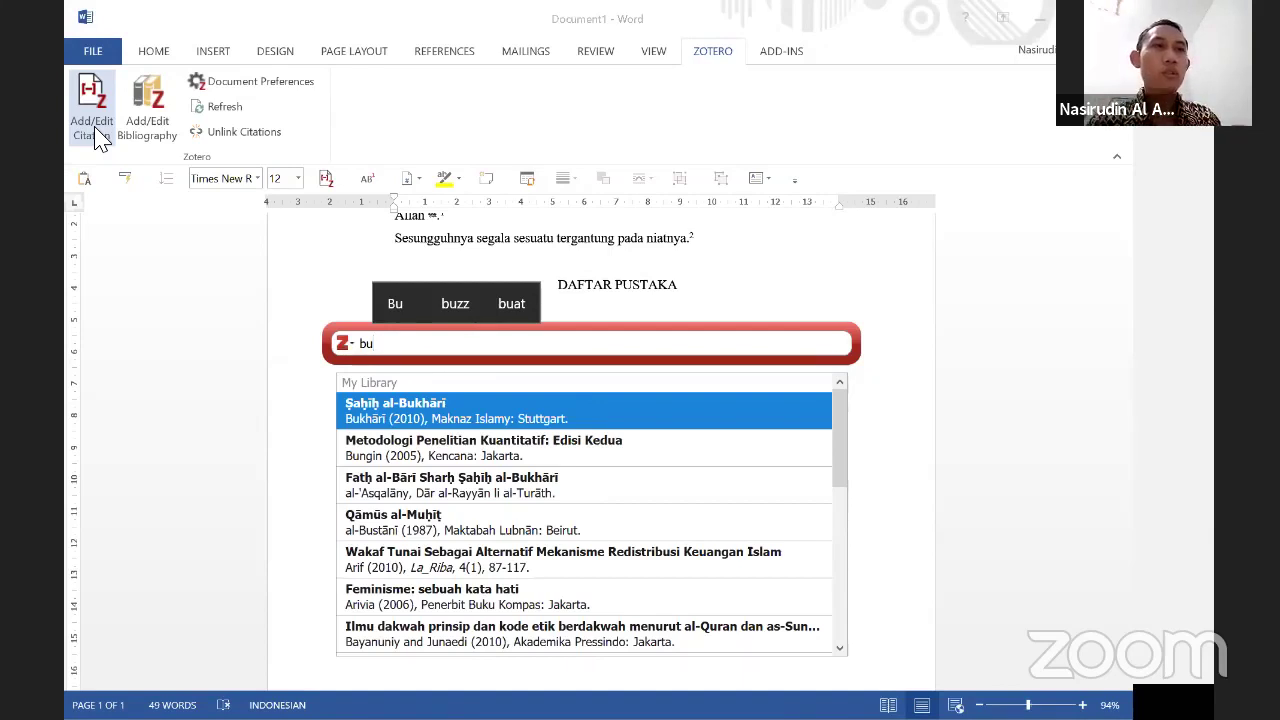
key("Return")
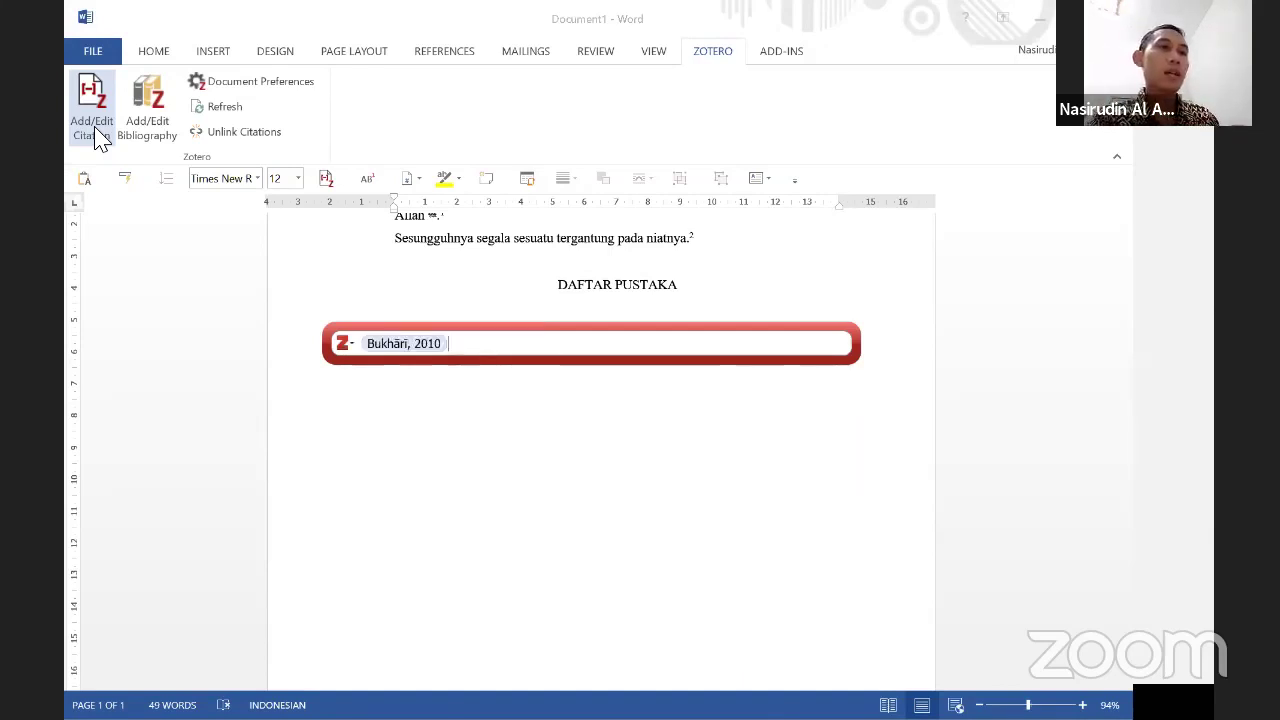
type("2")
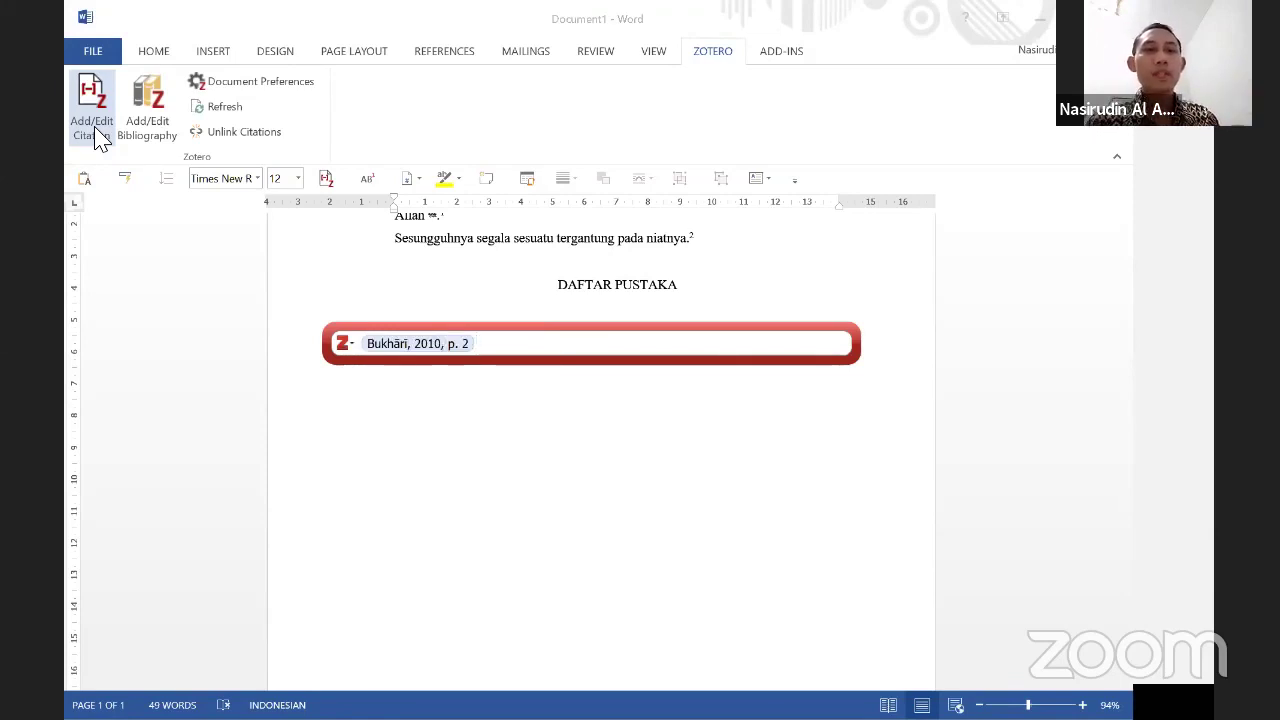
key("Return")
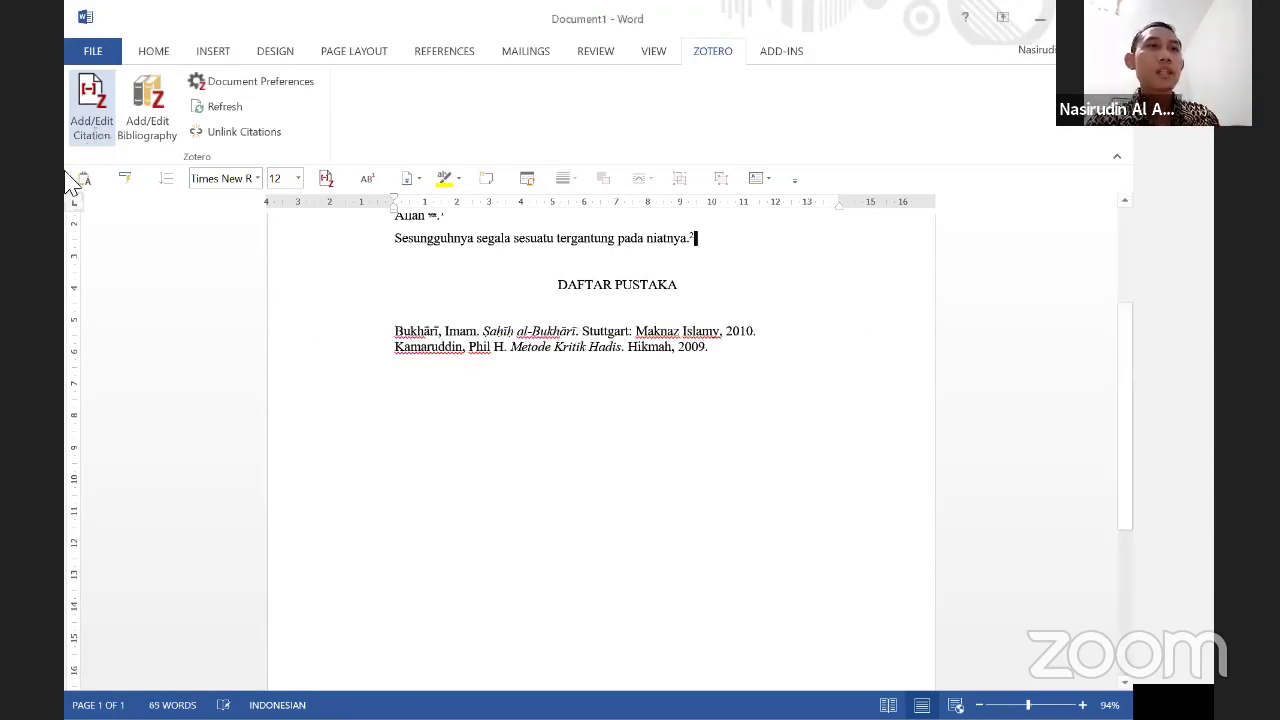
Compare the entries under DAFTAR PUSTAKA with the footnotes at the bottom of the page, and return to the end of the second sentence
triple_click(408, 334)
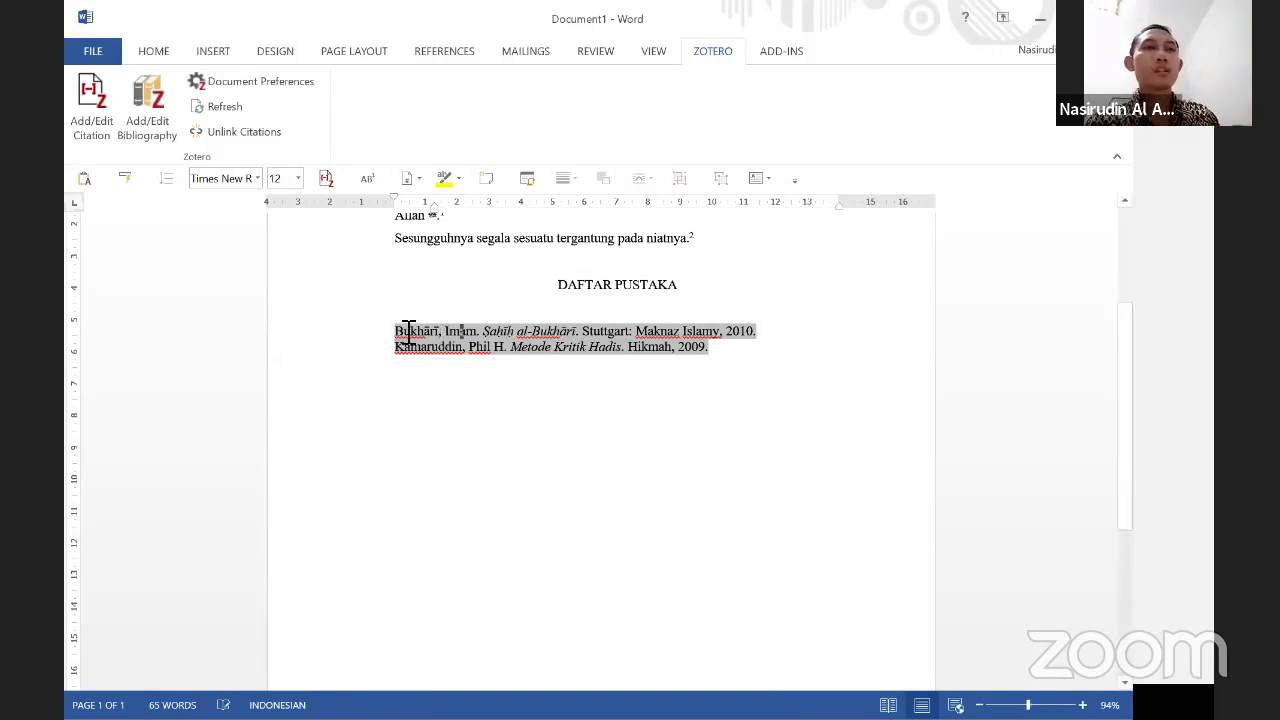
double_click(408, 331)
triple_click(578, 327)
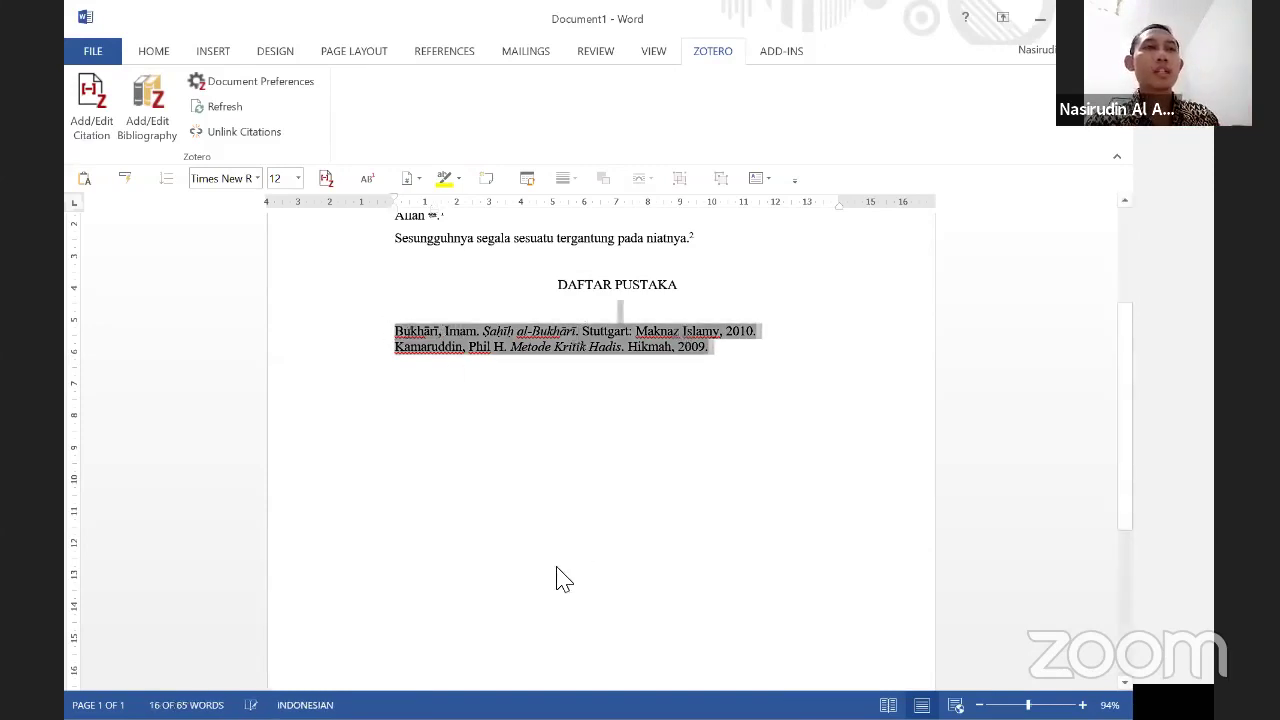
scroll(494, 598, "down", 5)
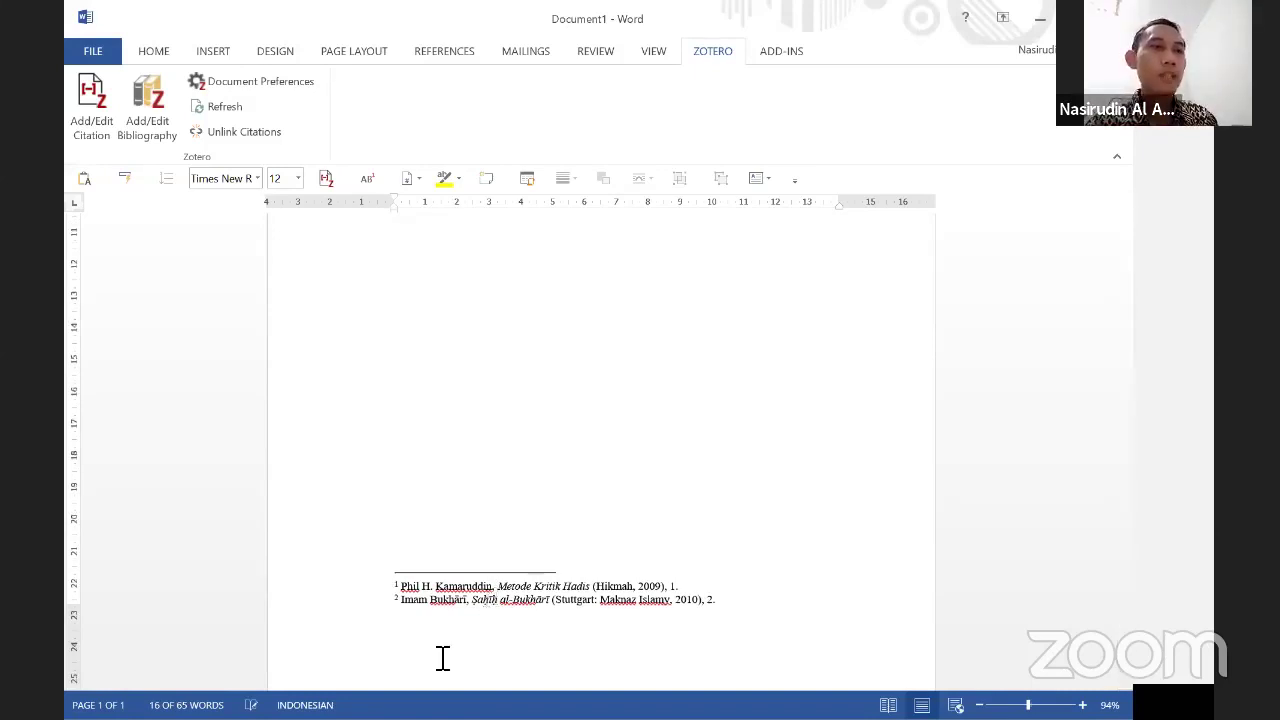
scroll(449, 460, "up", 6)
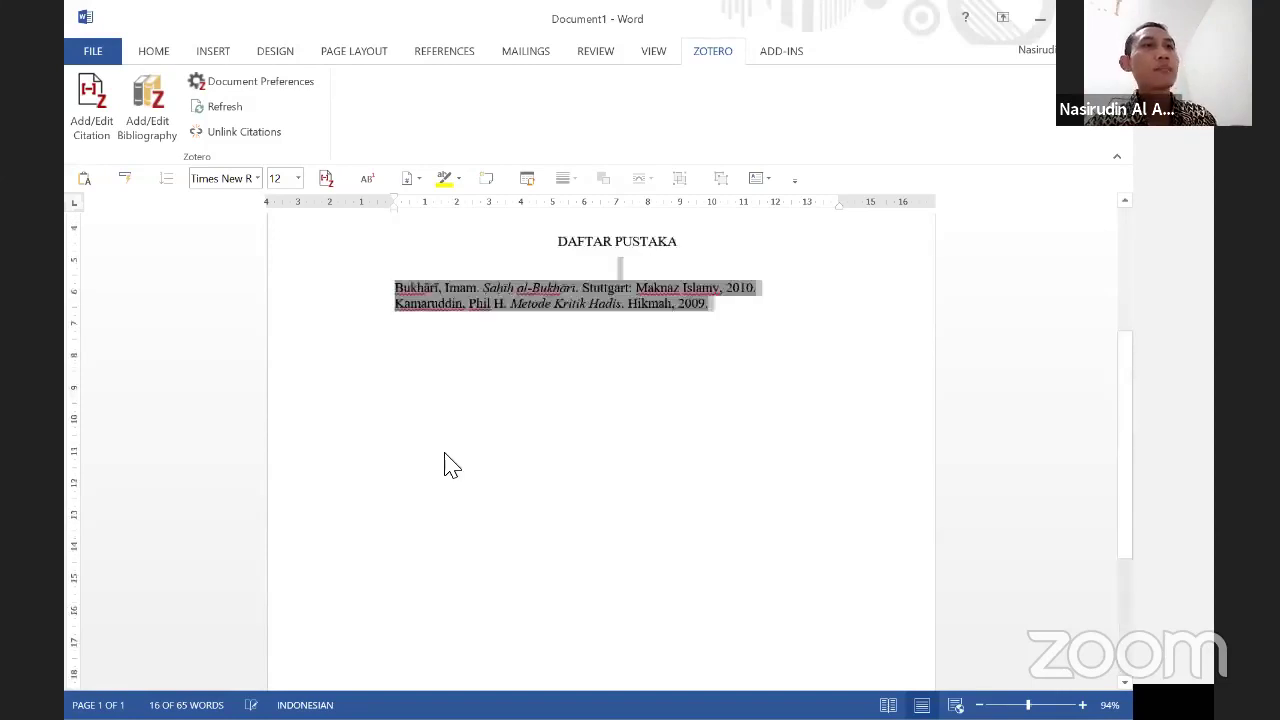
left_click(692, 341)
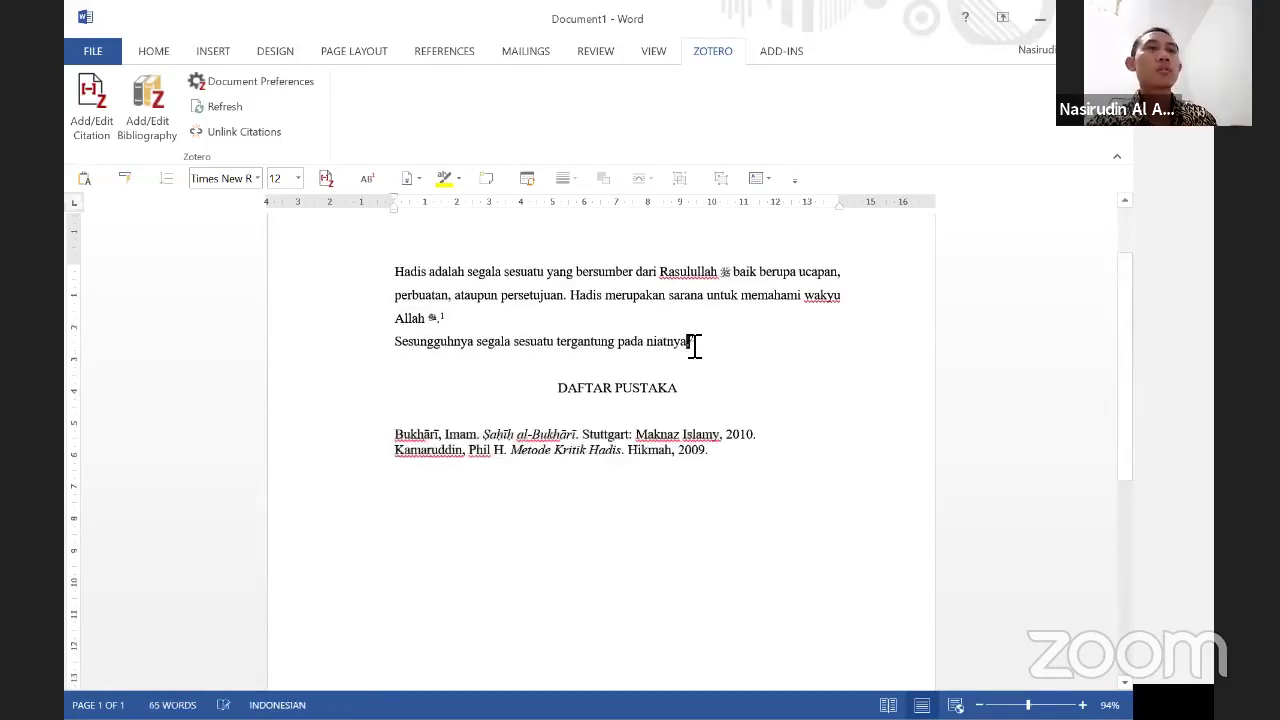